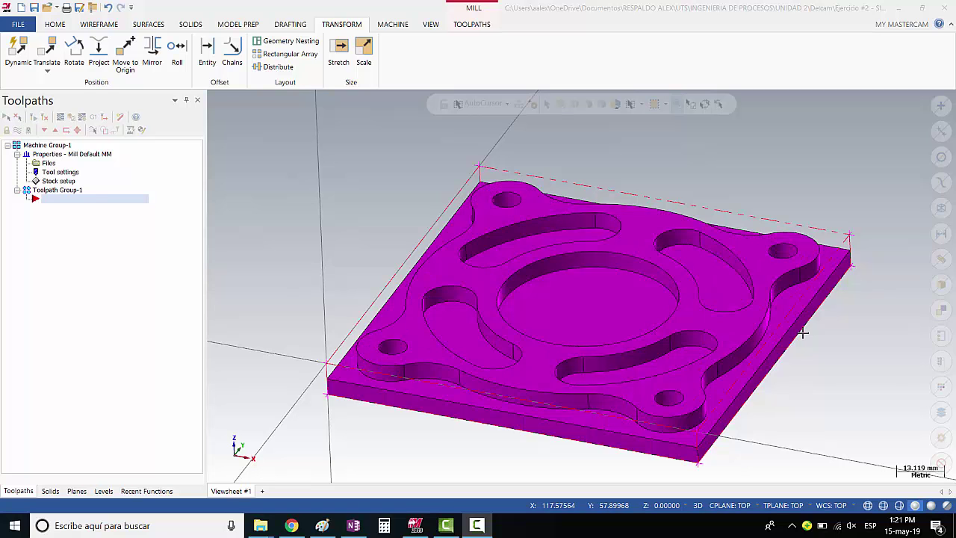
Step: Tilt the plate view slightly and bring up the TOOLPATHS ribbon commands
mouse_move(823, 378)
middle_down()
mouse_move(819, 394)
mouse_move(820, 378)
middle_up()
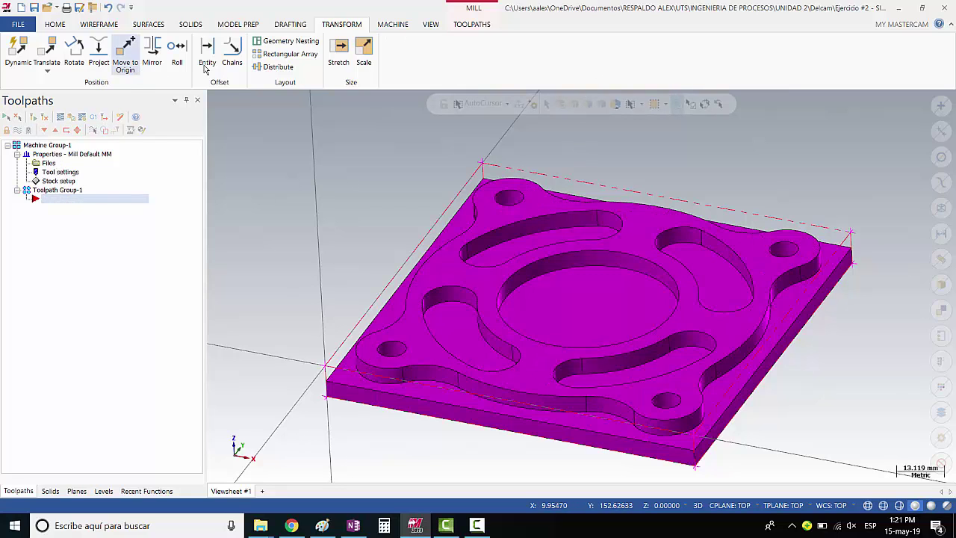
click(472, 24)
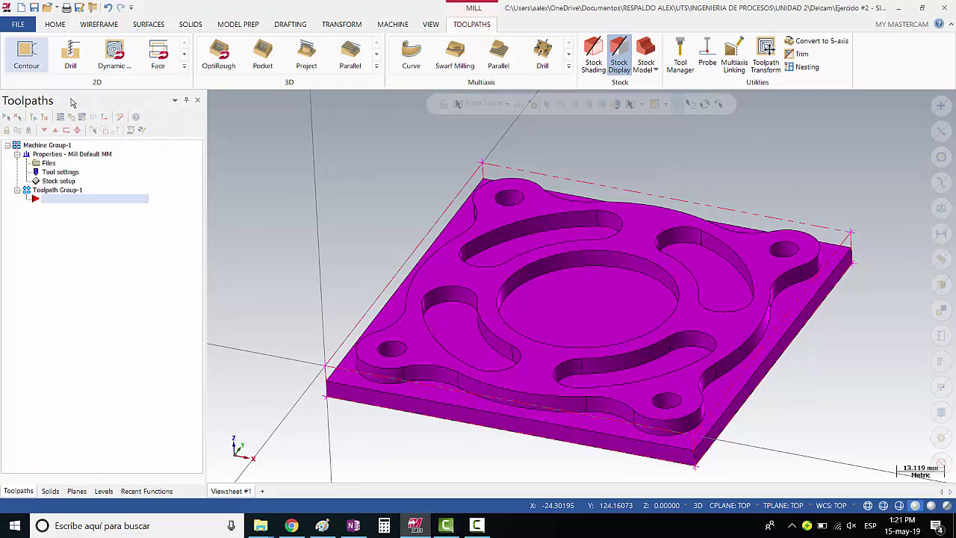
Step: Start a 2D Contour toolpath and chain the plate's wavy outer profile loop, viewed from above
click(31, 63)
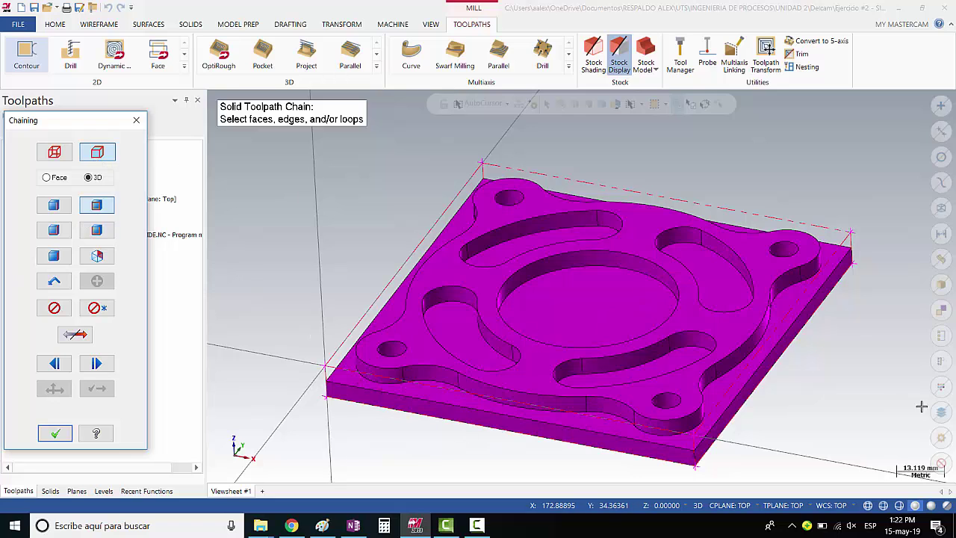
middle_drag(875, 404, 875, 411)
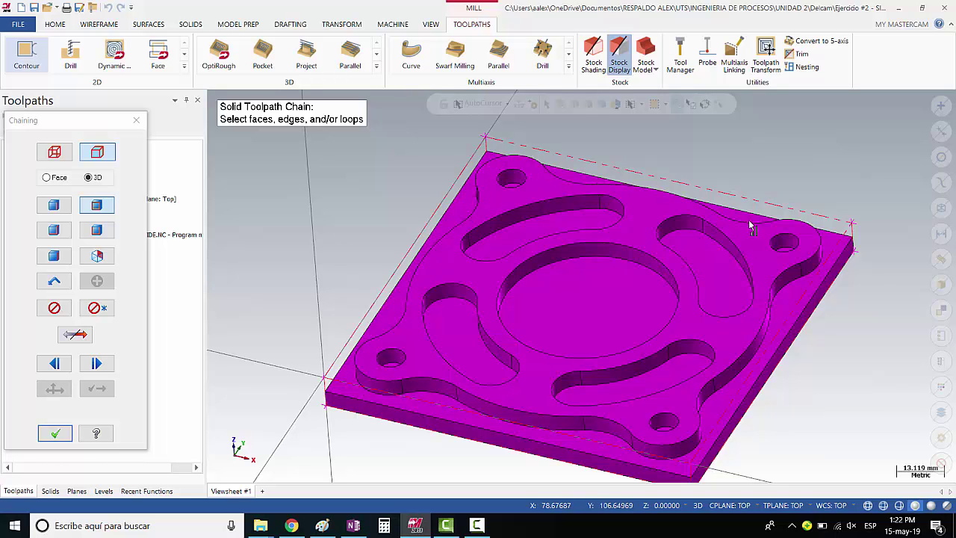
click(420, 398)
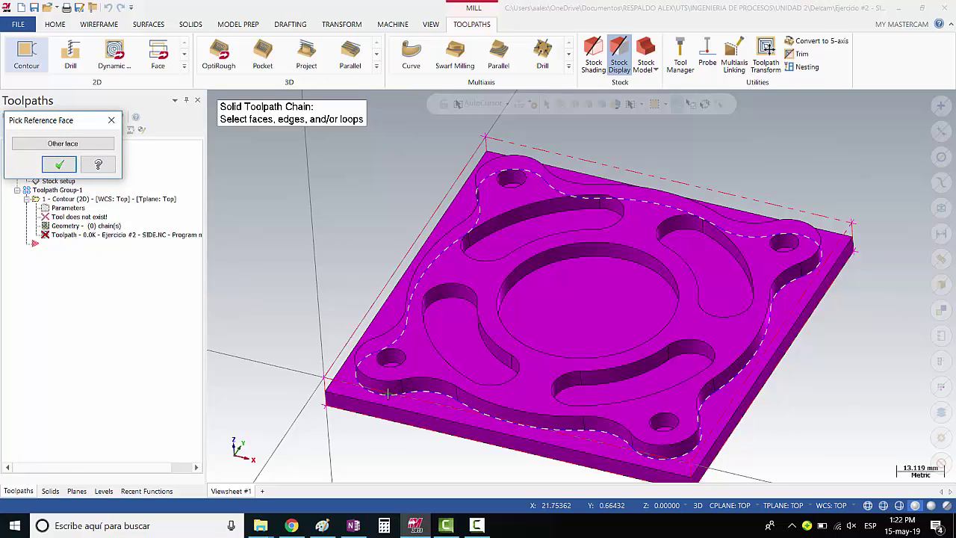
Step: Keep the full outer loop as the reference face and finish chaining
click(63, 144)
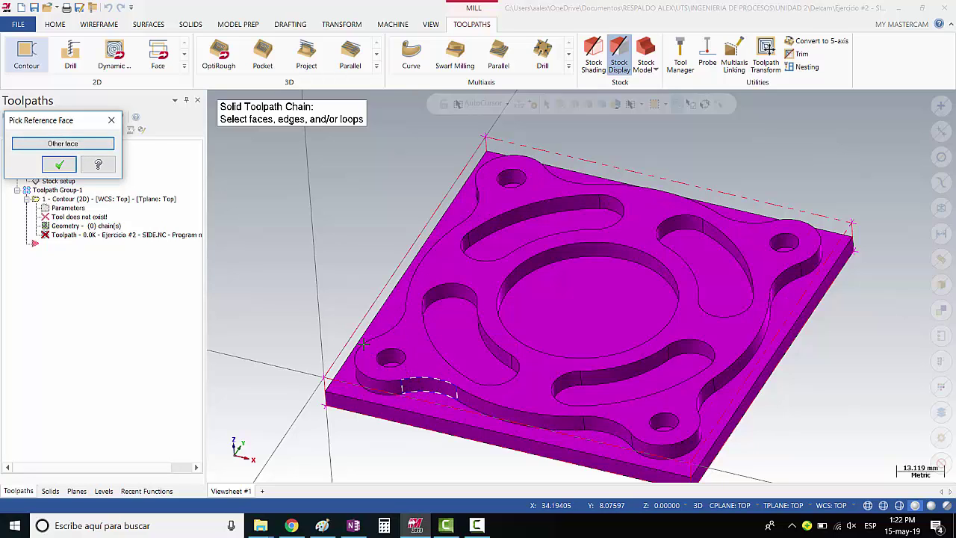
click(66, 143)
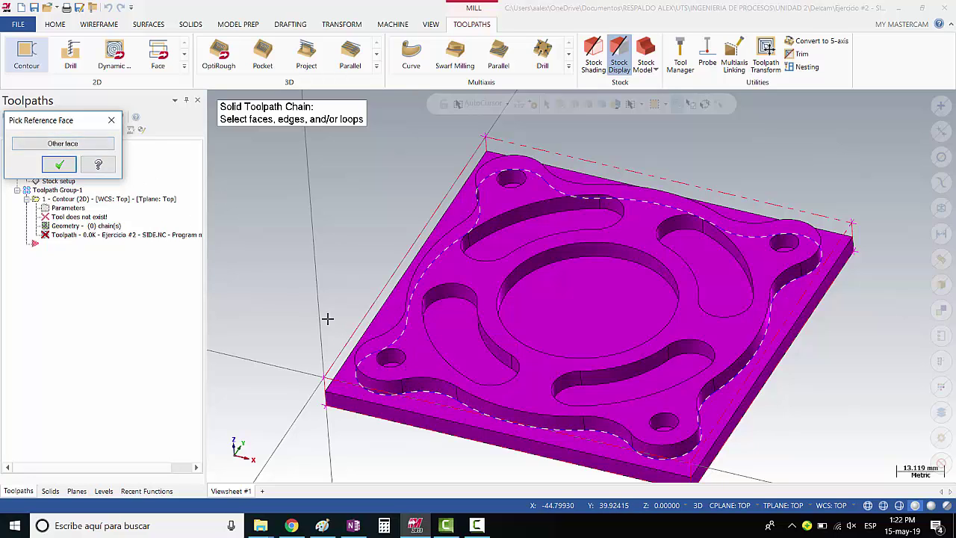
drag(91, 128, 138, 237)
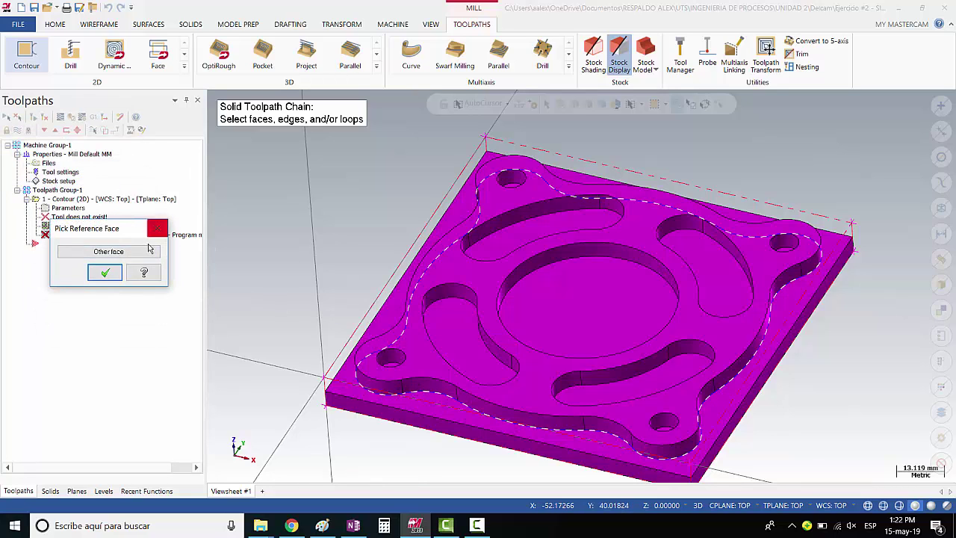
drag(125, 234, 114, 182)
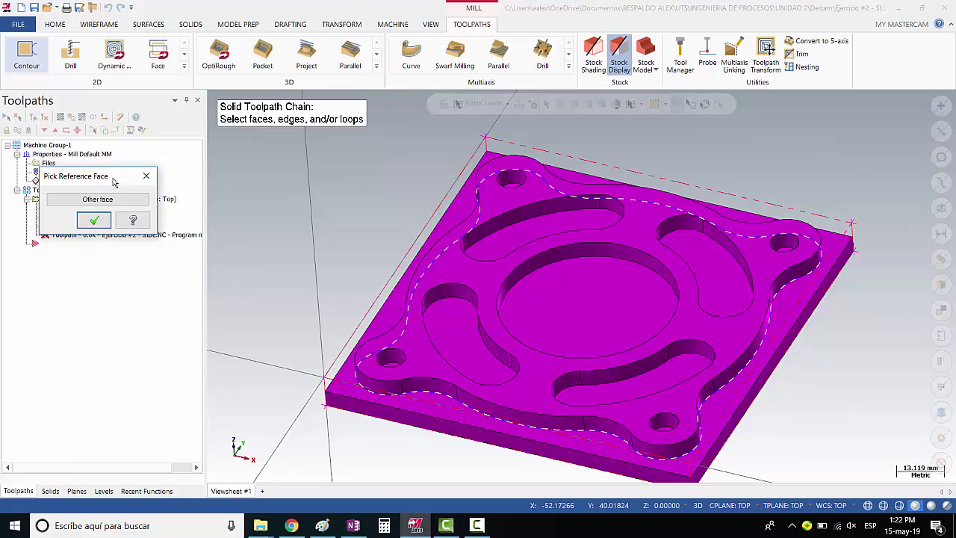
click(95, 221)
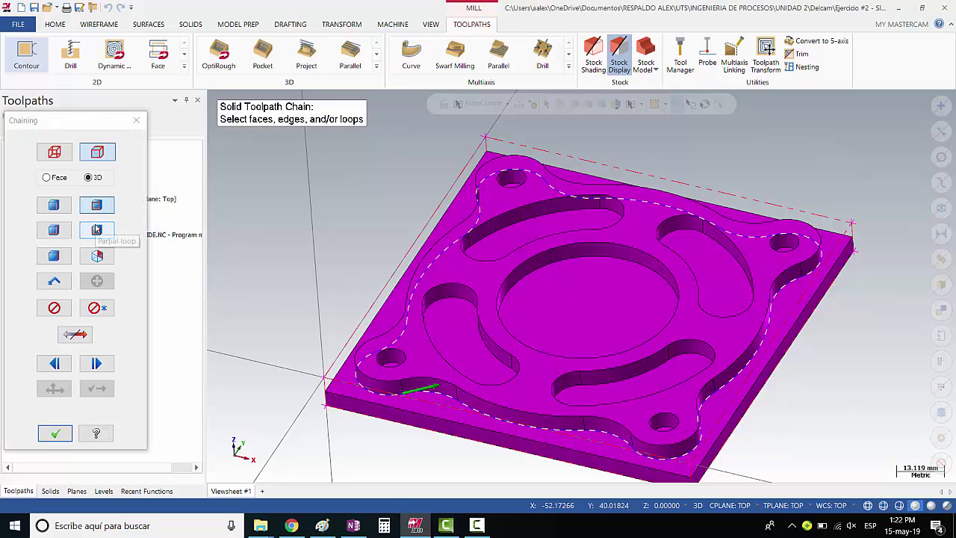
click(56, 433)
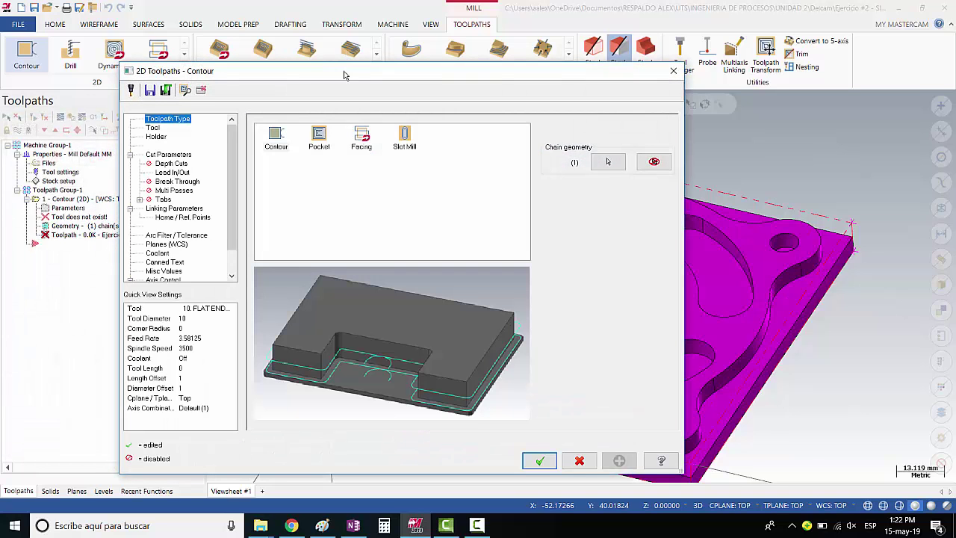
Step: Reposition the Contour dialog and show its Tool page with the 10 FLAT ENDMILL
drag(344, 74, 337, 33)
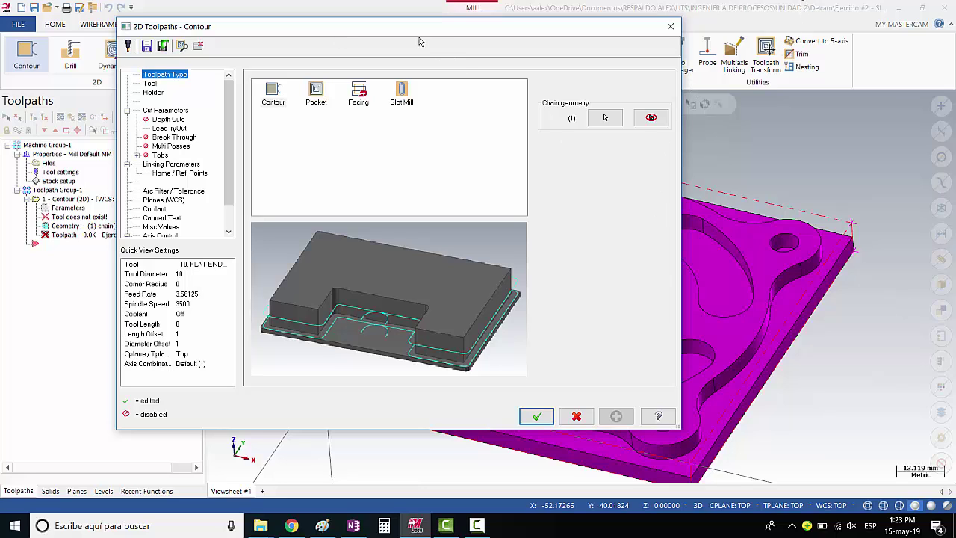
drag(430, 40, 445, 41)
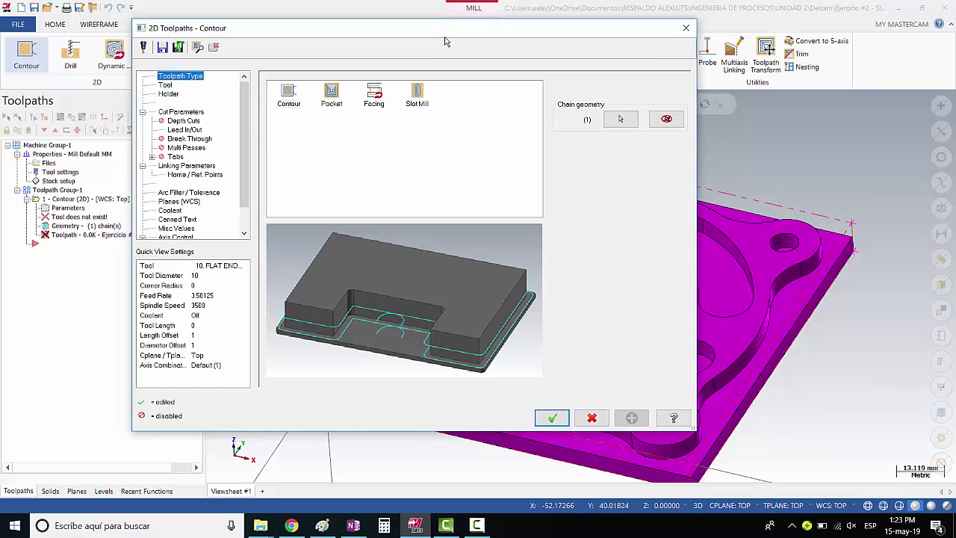
drag(354, 32, 387, 52)
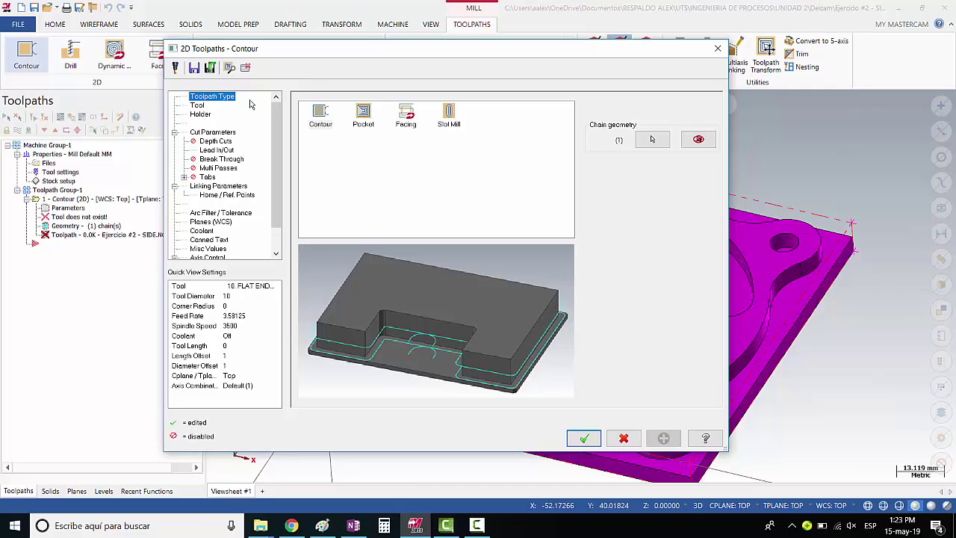
click(201, 110)
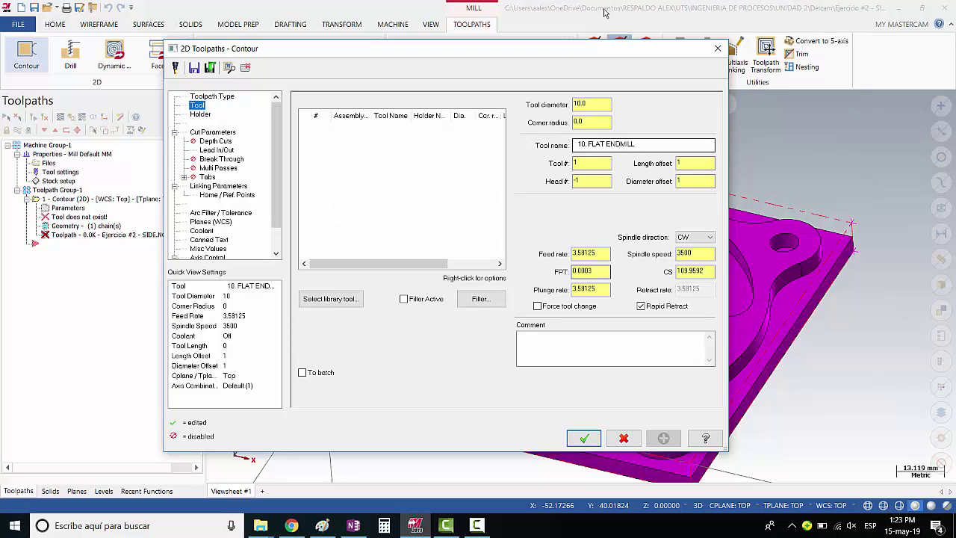
Step: Reposition the Contour dialog and request a tool from the tool library
drag(536, 49, 500, 56)
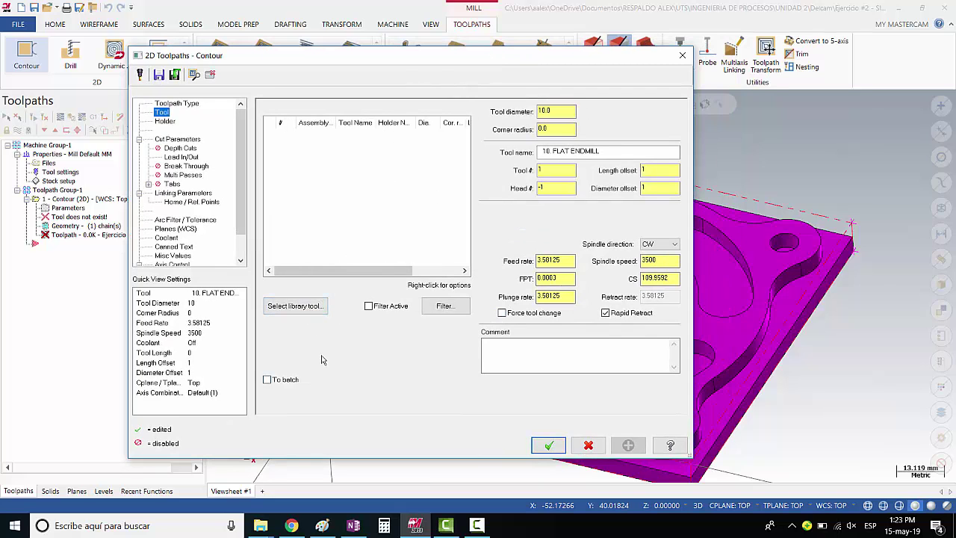
drag(412, 59, 268, 70)
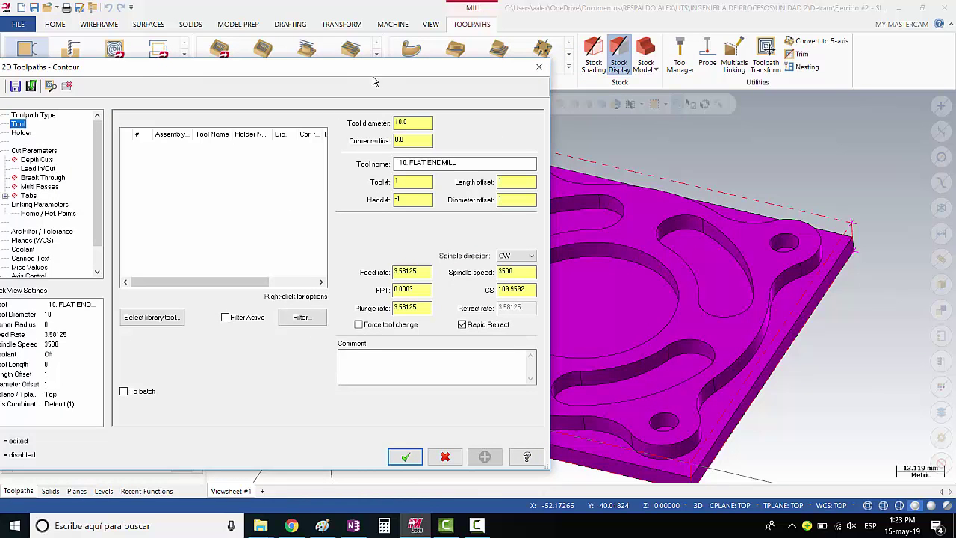
drag(359, 76, 489, 57)
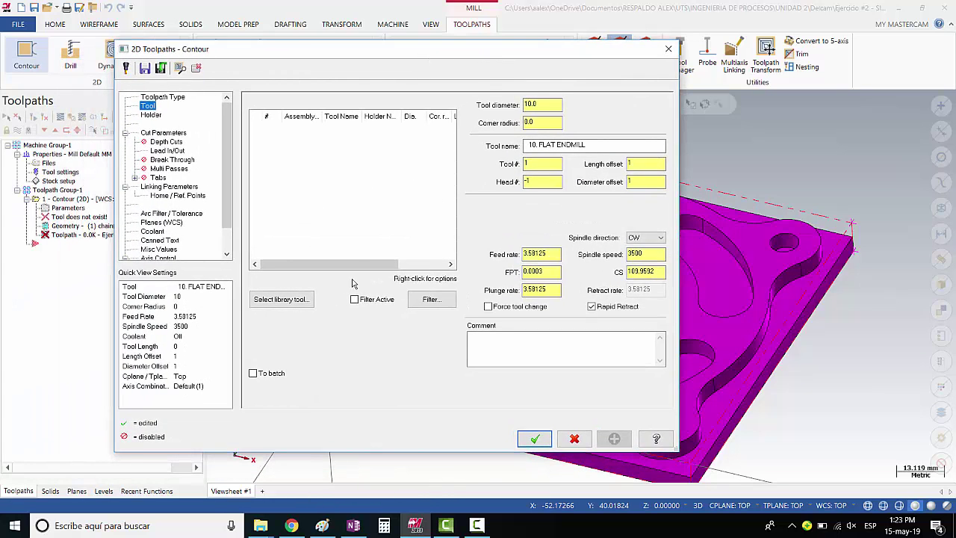
click(278, 300)
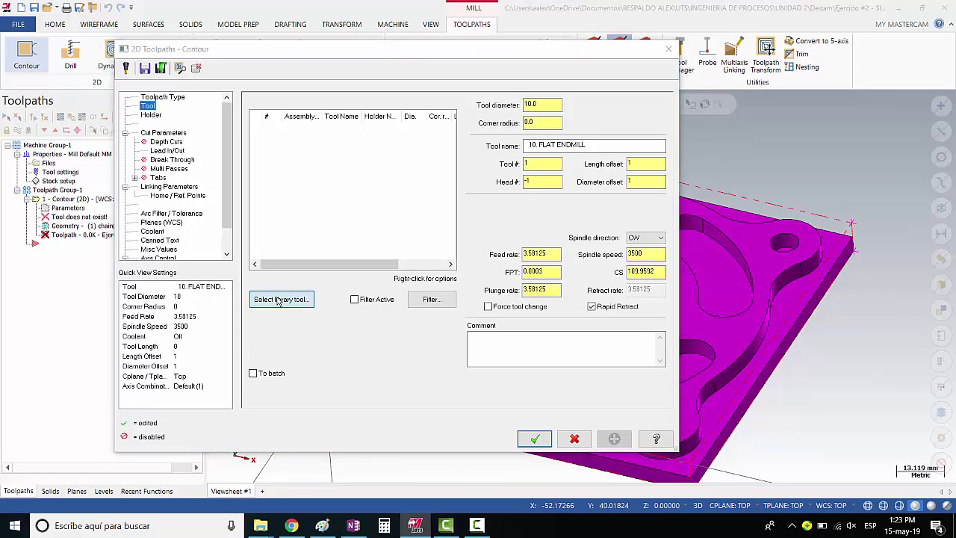
Step: Open the Mecanizado No Ferrosos, HSS-CARBURO workbook from the CAD CAM folder, then return to Mastercam
mouse_move(260, 525)
click(260, 467)
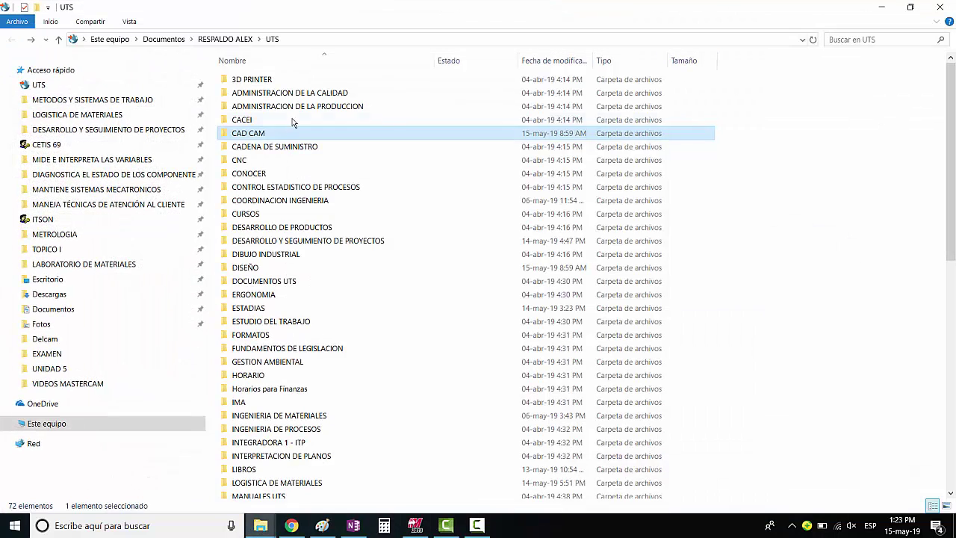
double_click(262, 135)
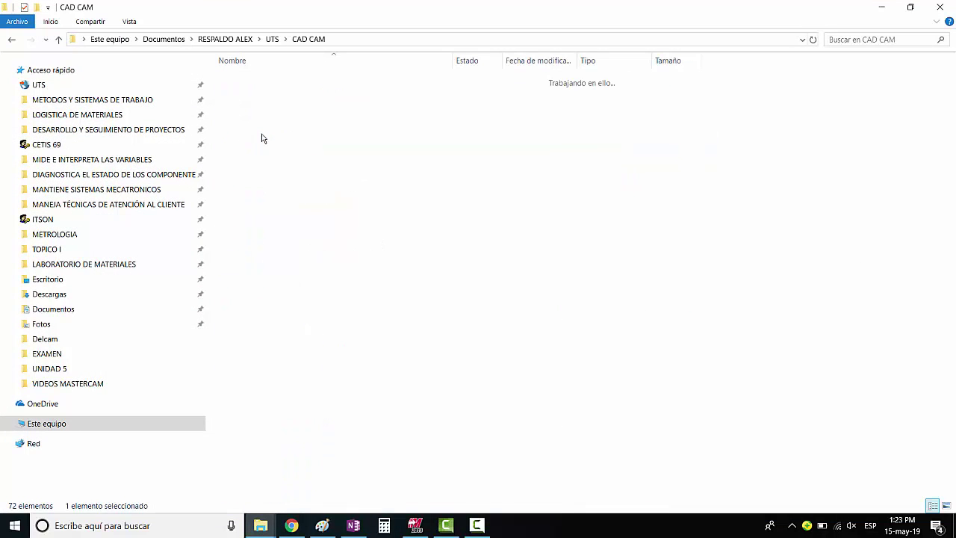
click(258, 297)
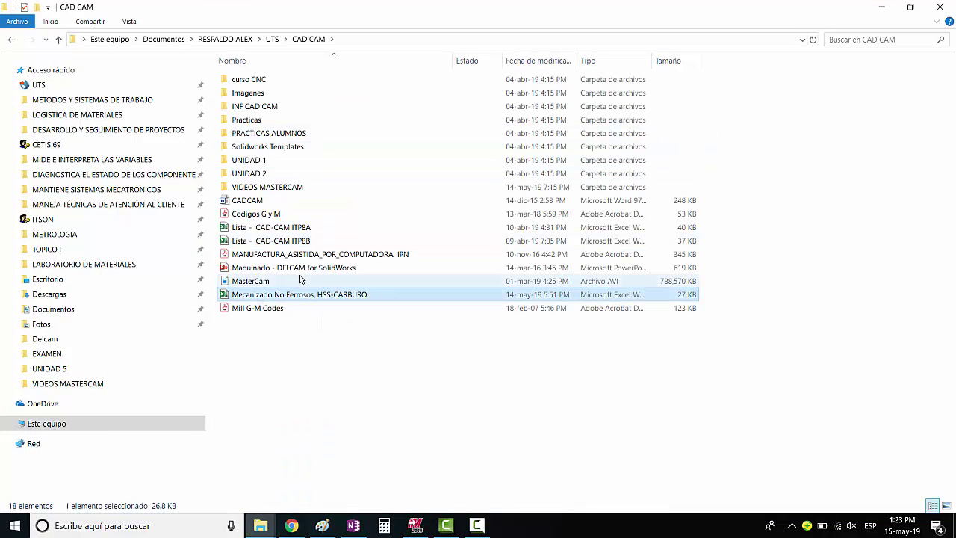
double_click(288, 298)
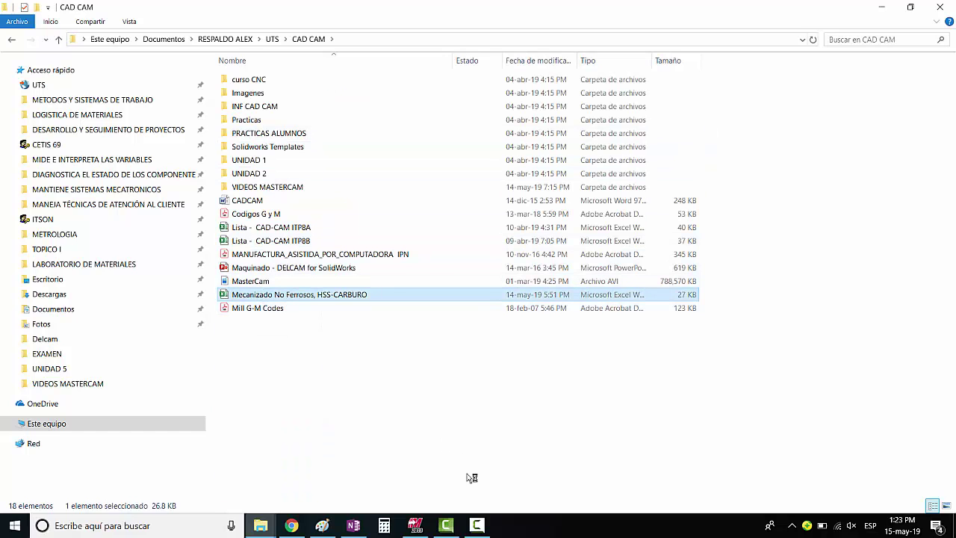
click(419, 521)
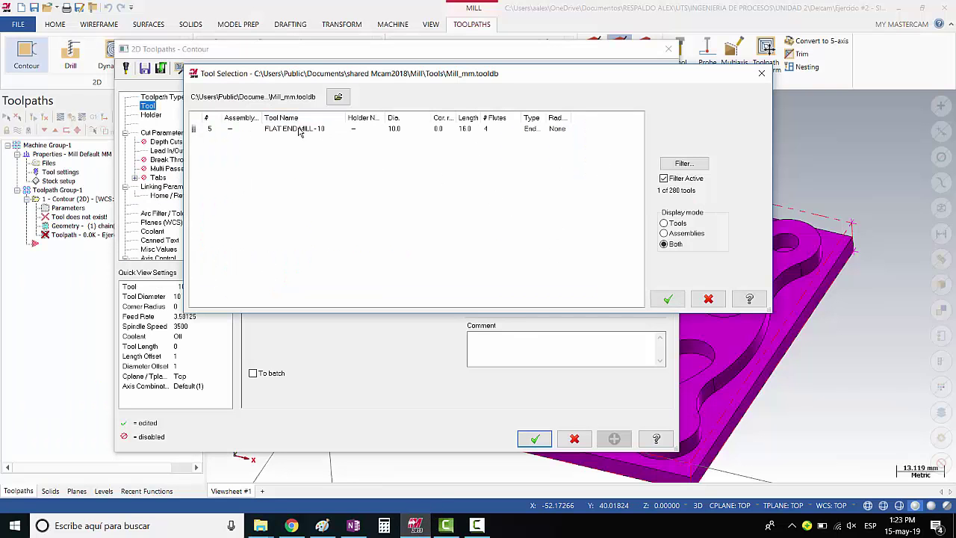
Step: Select FLAT END MILL - 10 in the tool list, glance at the spreadsheet, and return
click(376, 130)
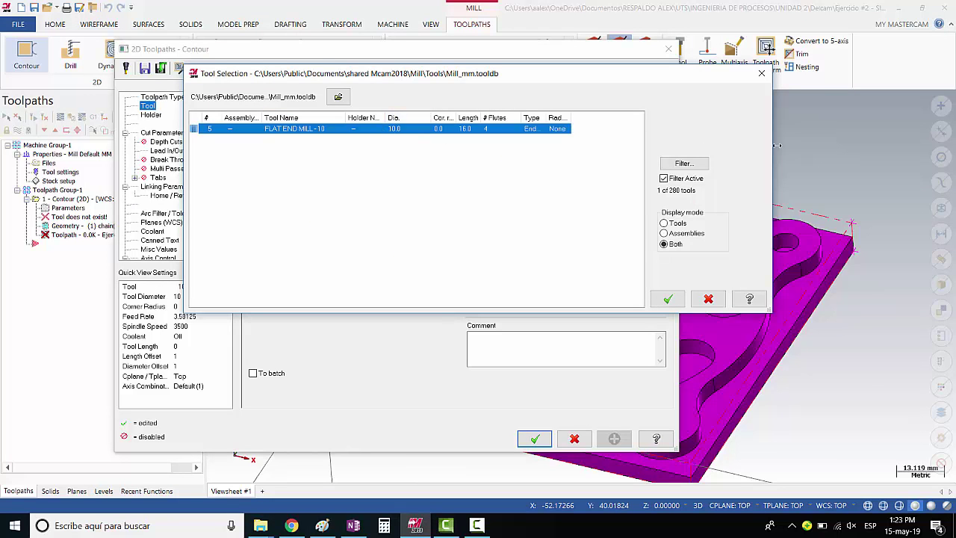
key(alt+Tab)
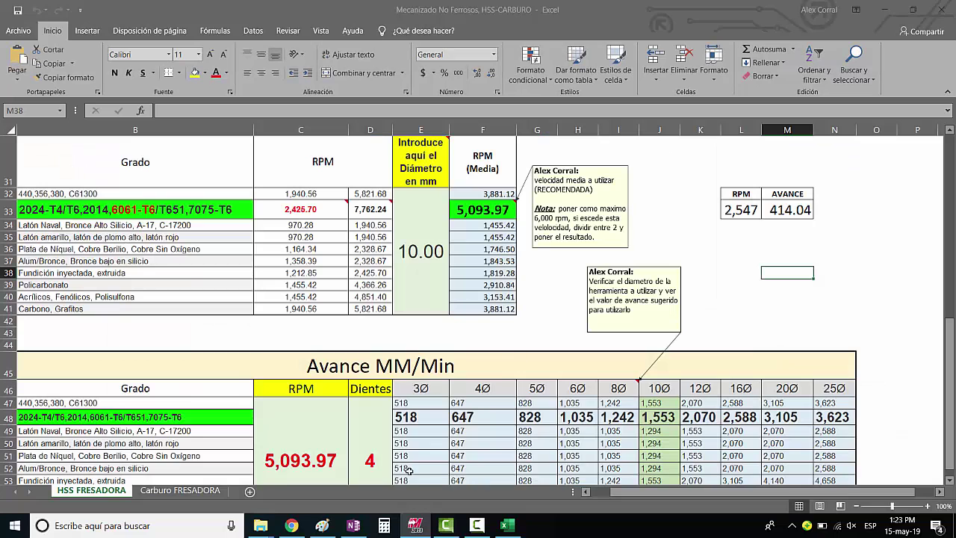
key(alt+Tab)
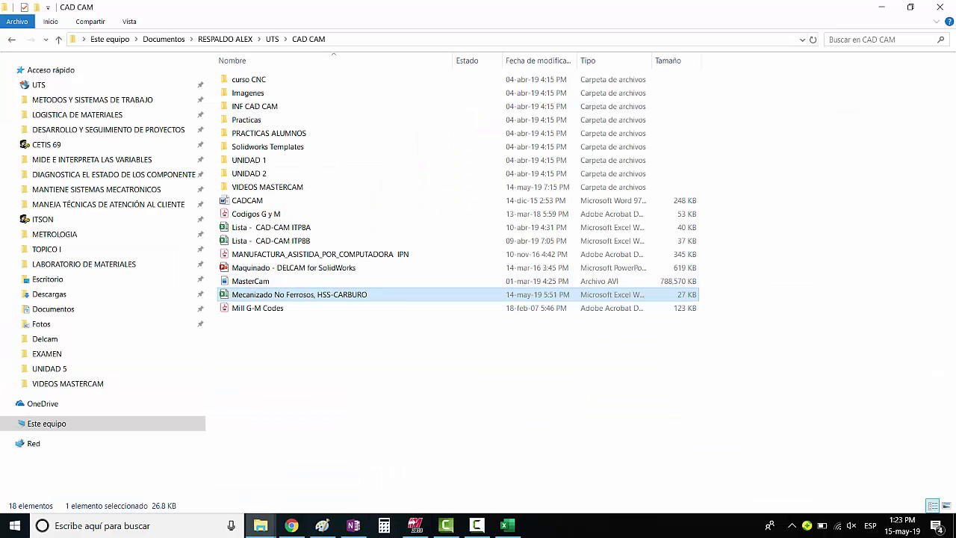
click(413, 528)
Step: Filter the tool list to Endmill1 Flat type only, with Tool Diameter set to Ignore
click(690, 165)
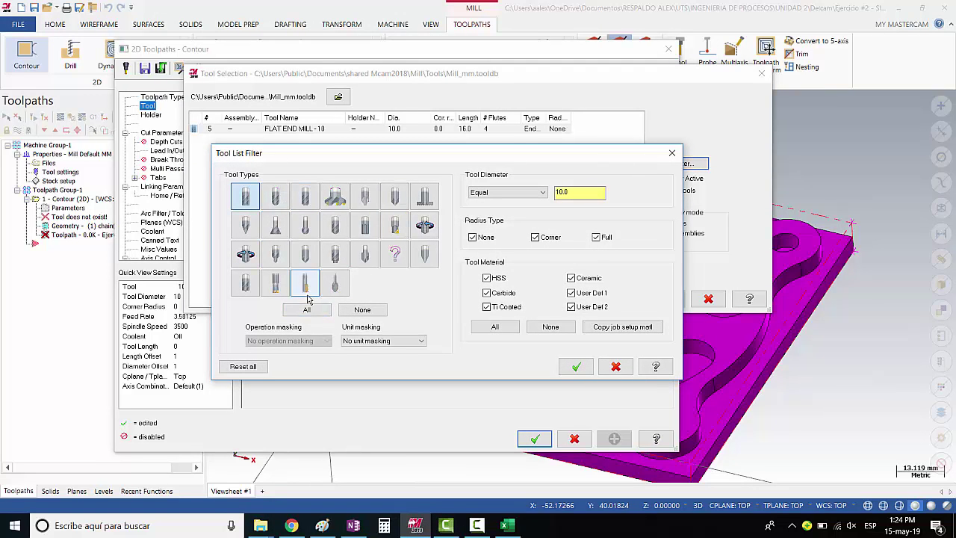
click(307, 310)
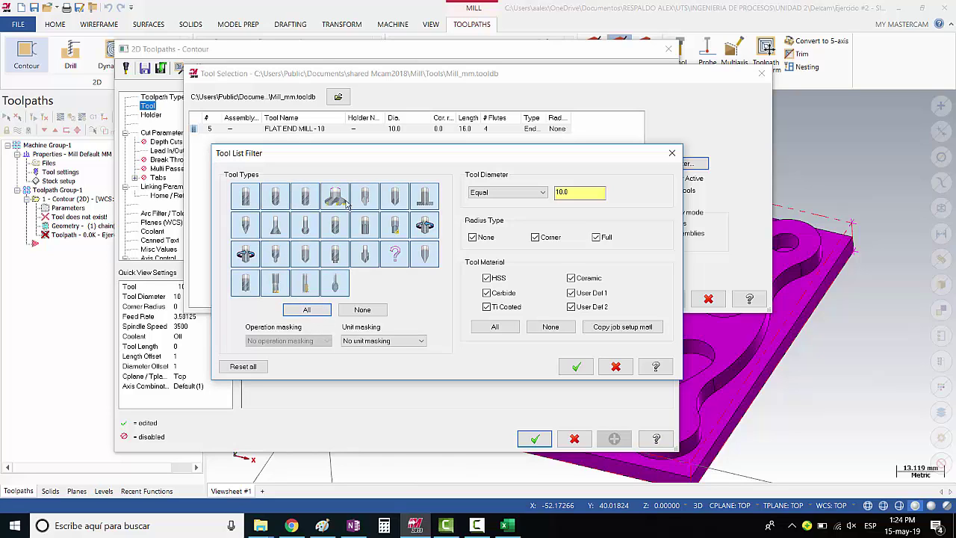
click(358, 309)
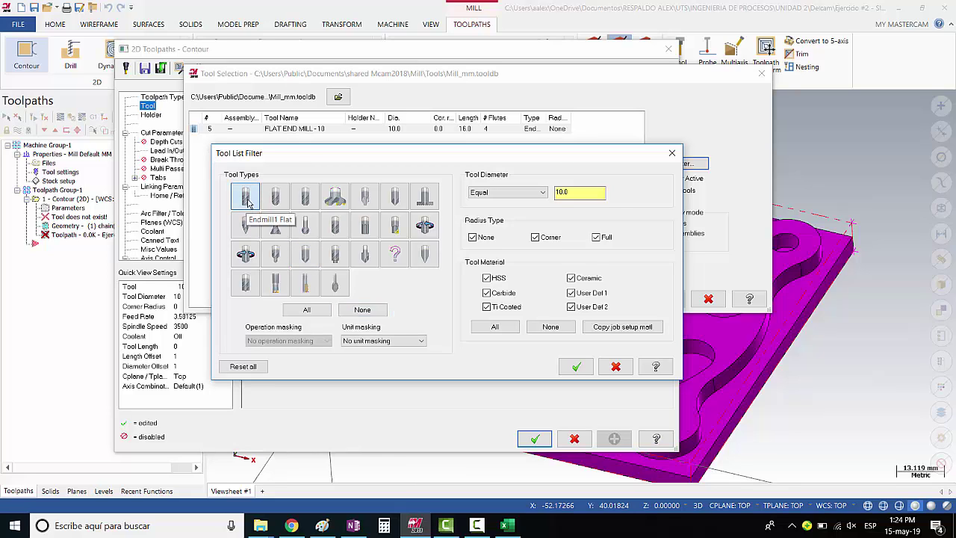
click(246, 198)
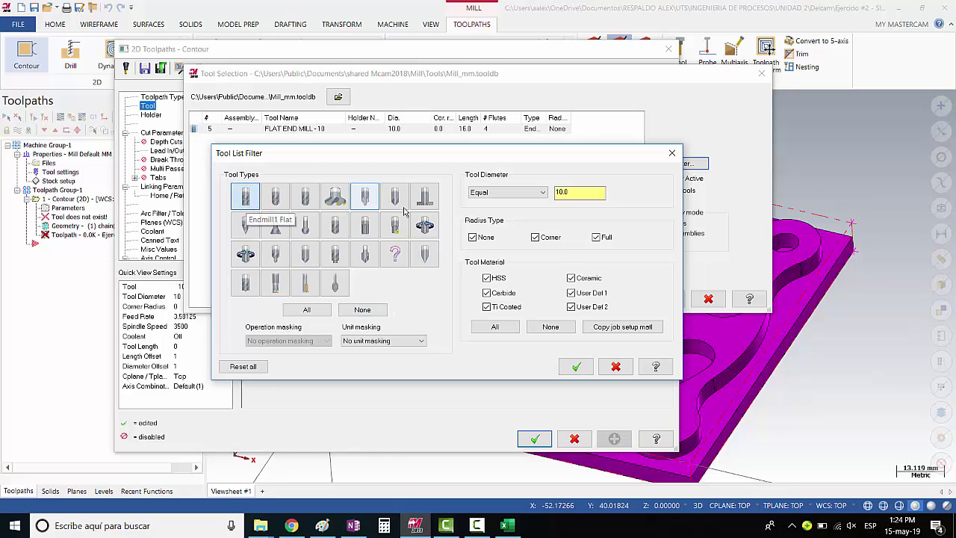
click(529, 192)
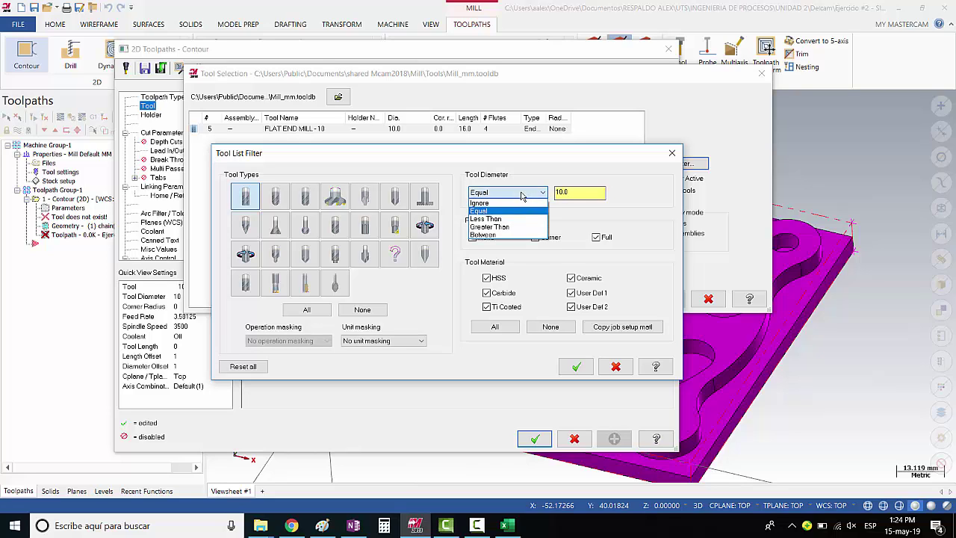
click(512, 204)
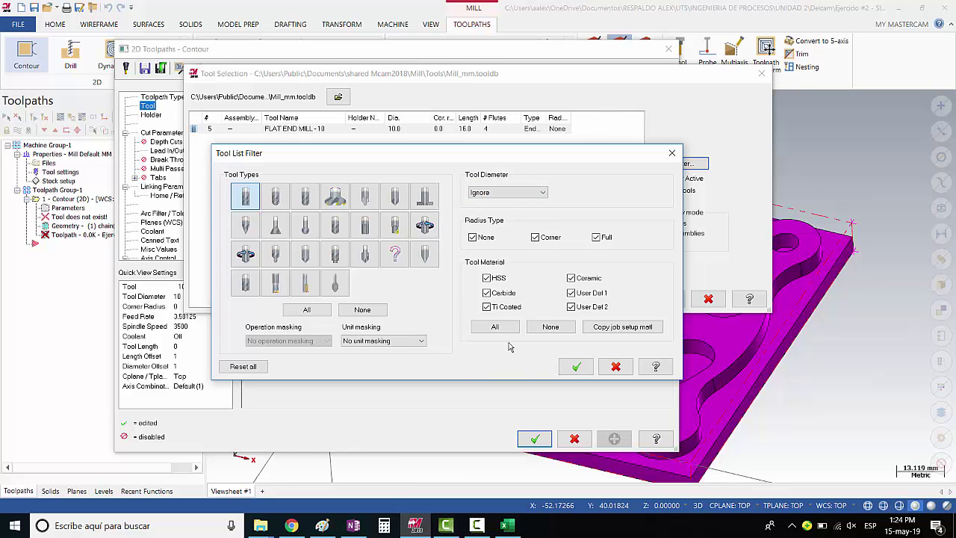
click(573, 366)
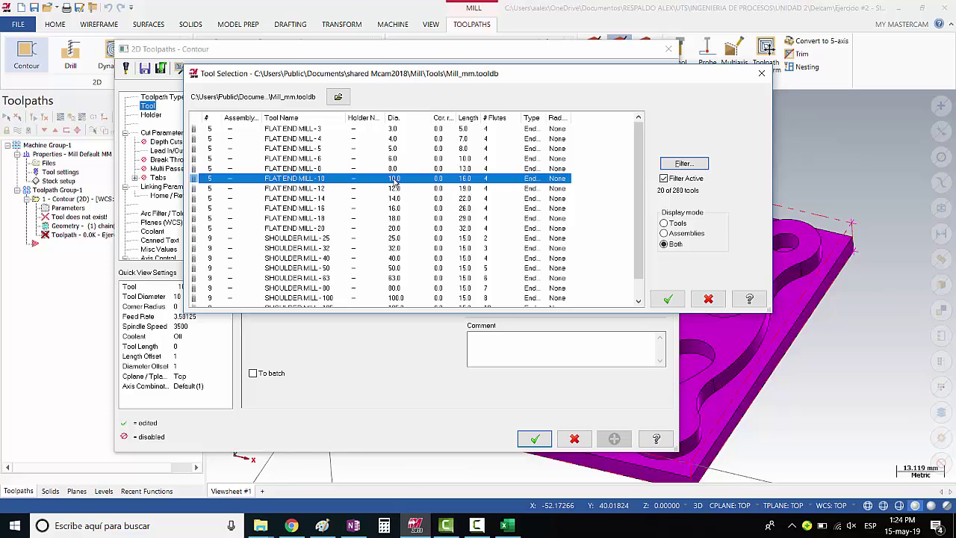
Step: Accept the filter and load FLAT END MILL - 10 from the library into the contour
click(668, 299)
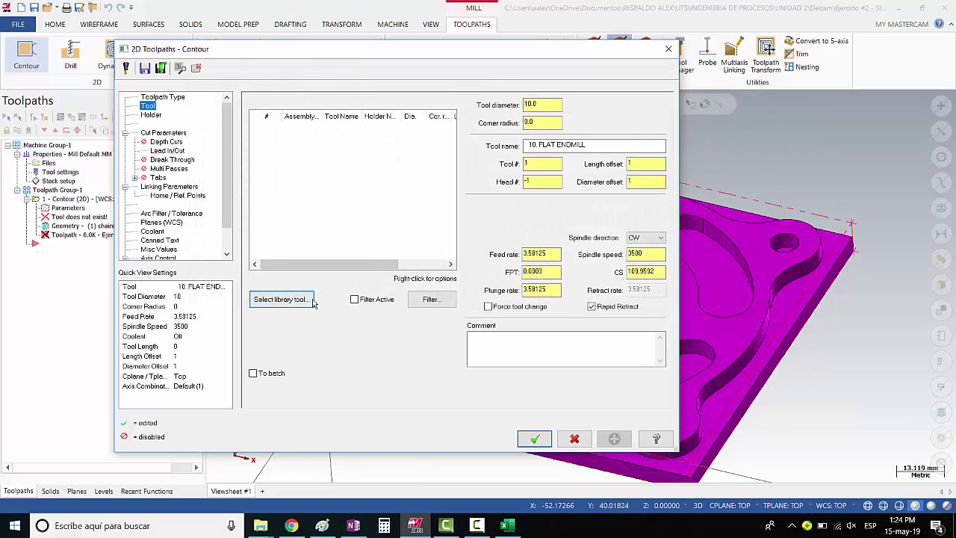
drag(333, 265, 351, 271)
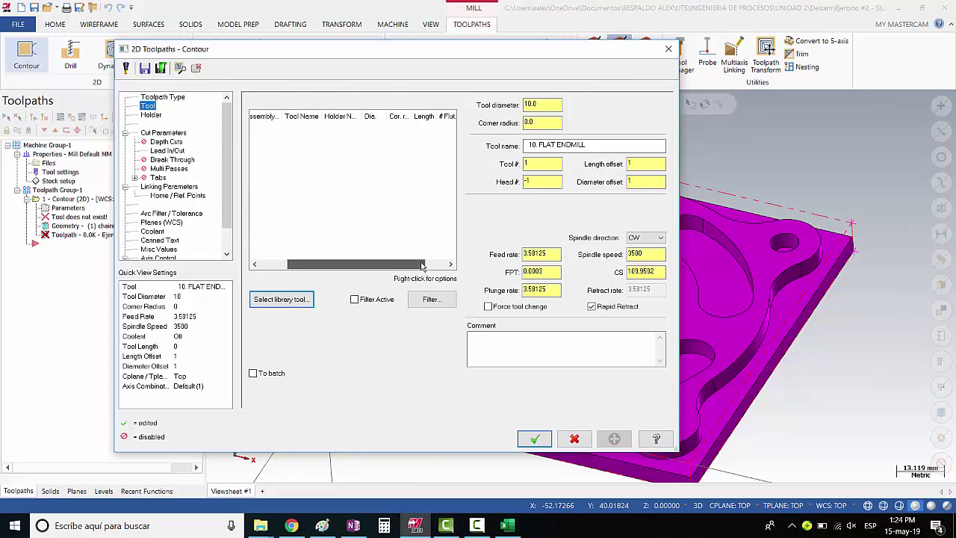
click(298, 300)
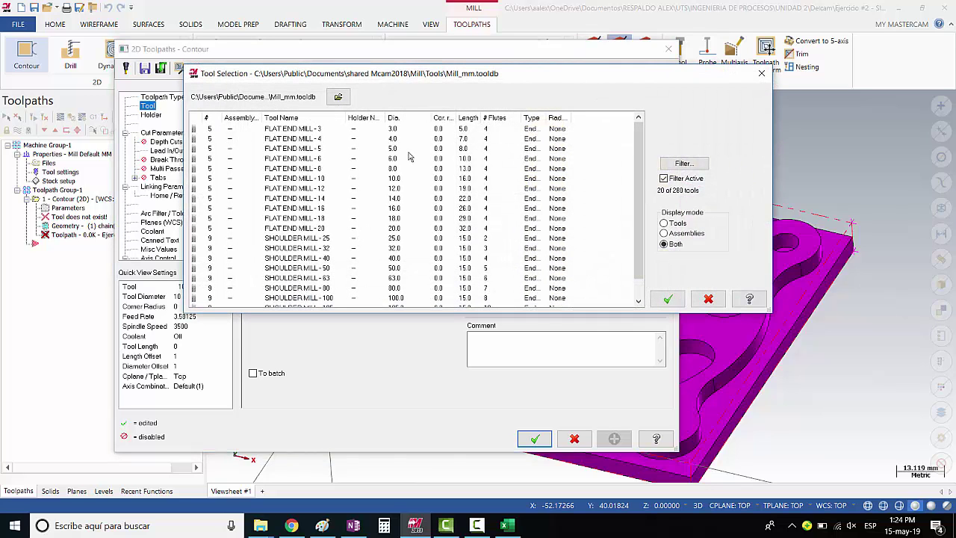
double_click(393, 183)
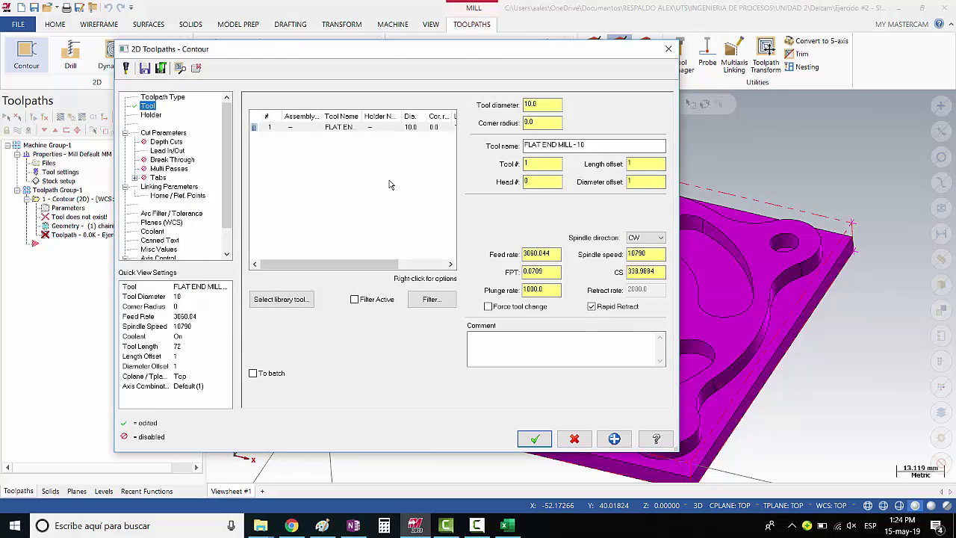
Step: Give the FLAT END MILL - 10 tool number 1
click(327, 130)
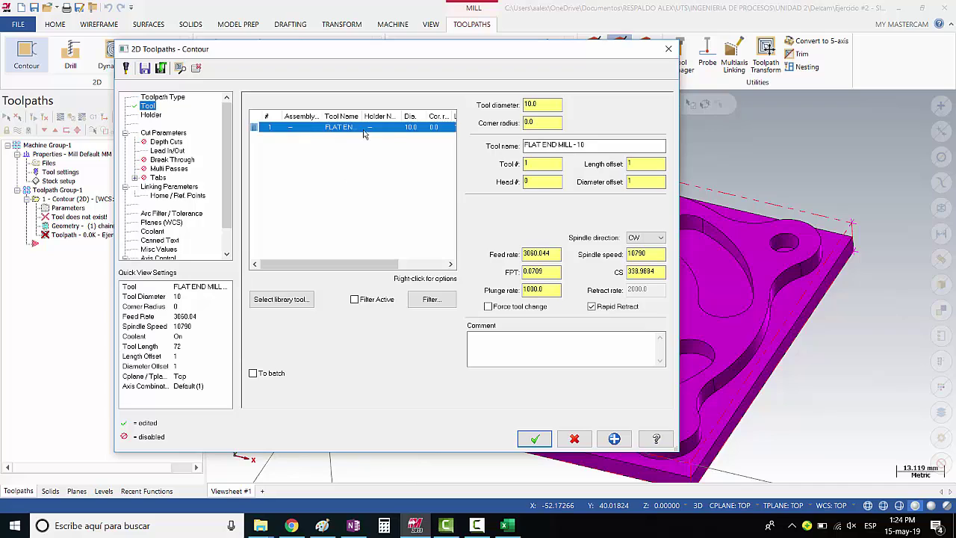
click(527, 163)
text(1)
drag(351, 51, 344, 49)
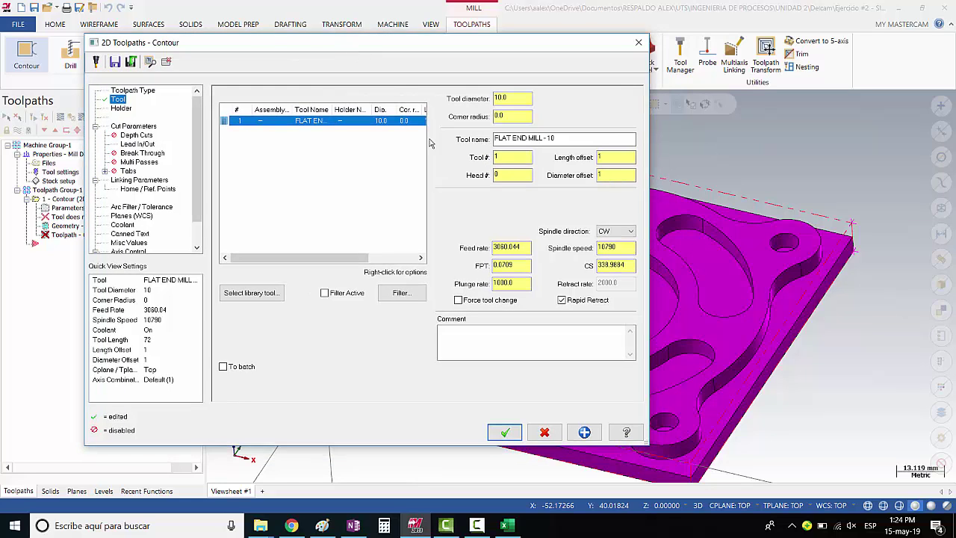
click(507, 159)
double_click(507, 158)
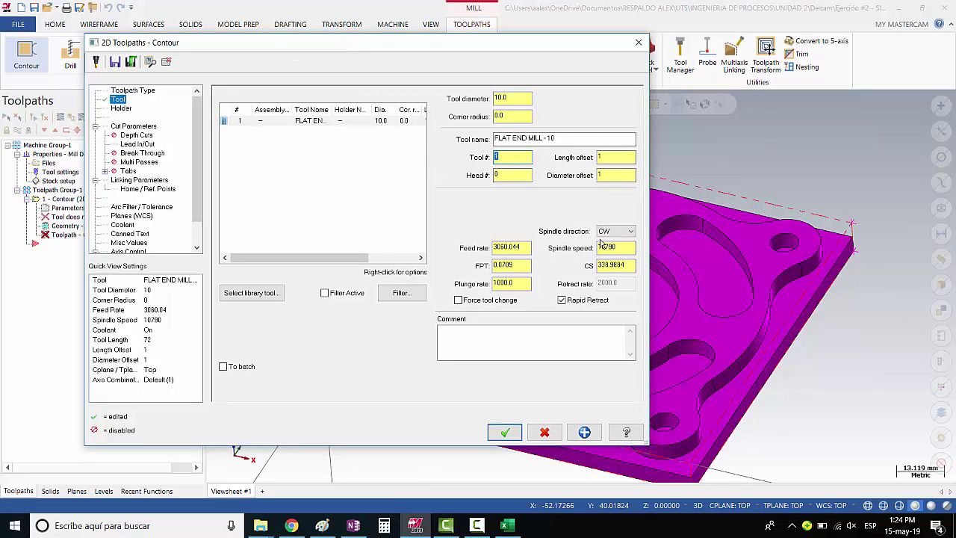
Step: Read the 5,093.97 average RPM for the 10 mm tool and enter spindle speed 5093
click(507, 525)
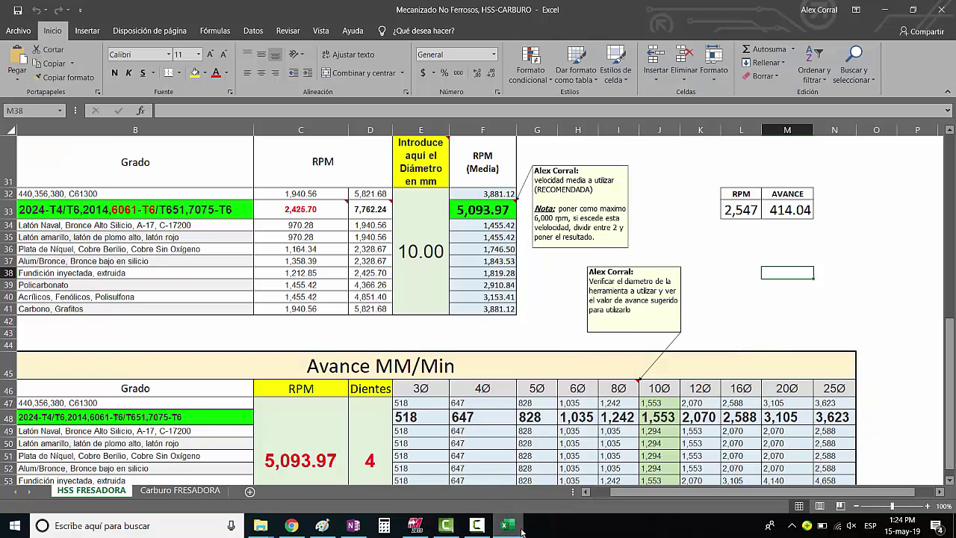
click(422, 251)
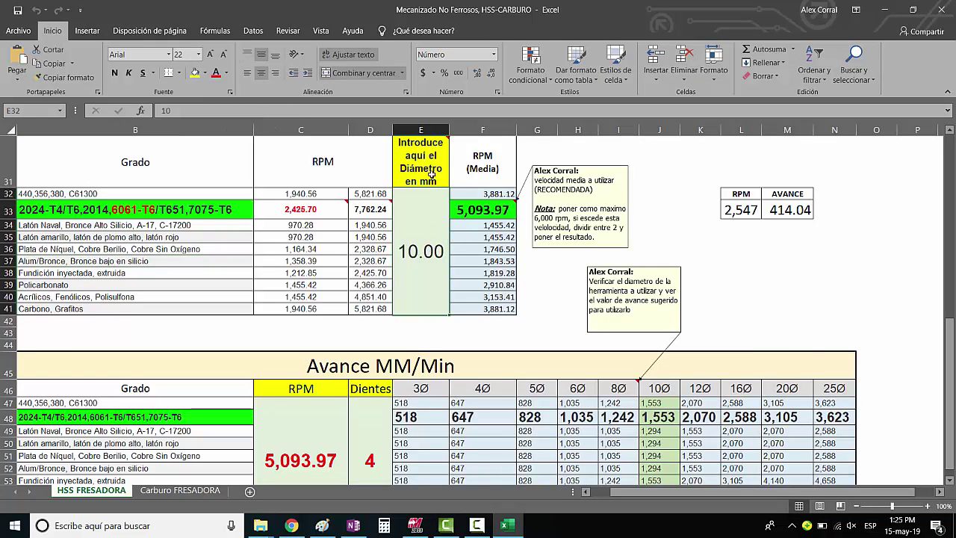
click(484, 209)
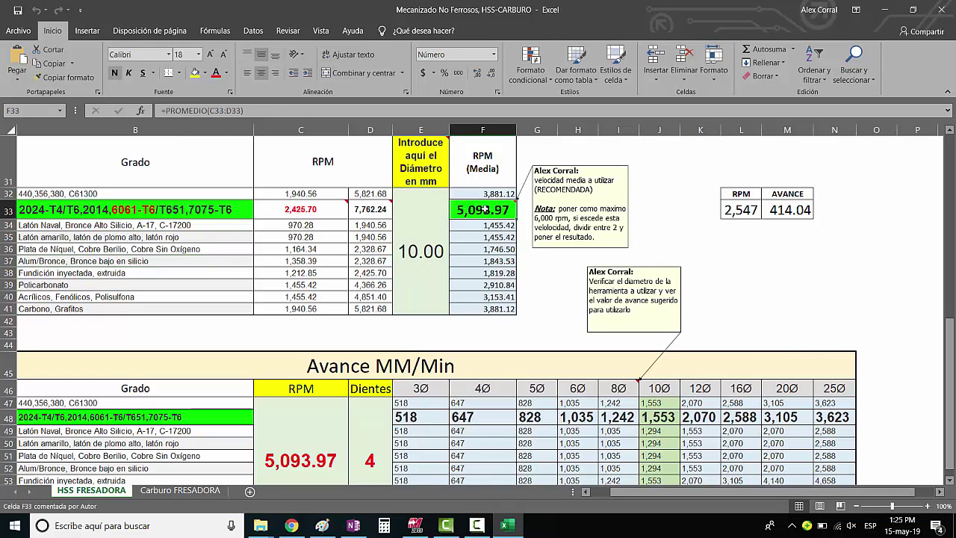
key(alt+Tab)
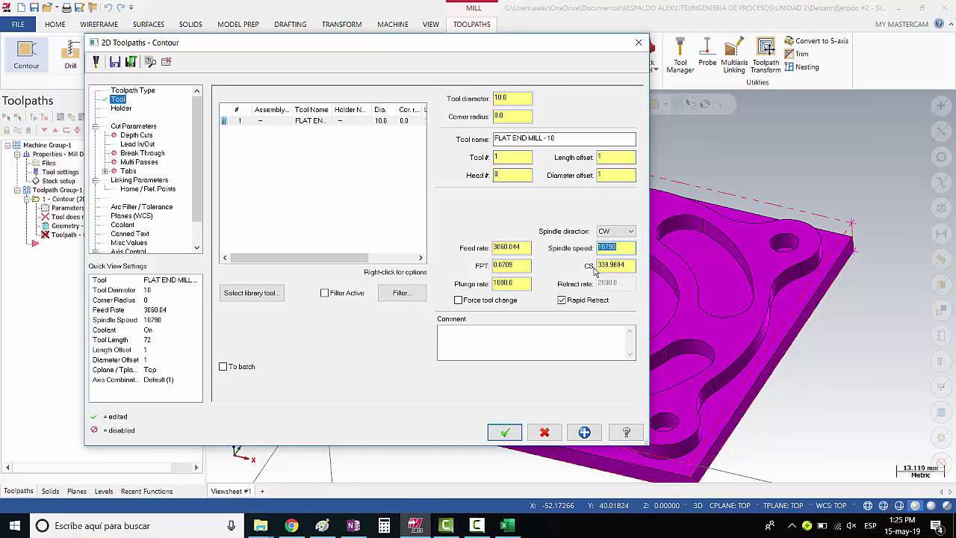
text(5093)
Step: Look up the recommended 1,553 mm/min feed for a 4-tooth 10 mm tool in Excel
double_click(508, 247)
key(alt+Tab)
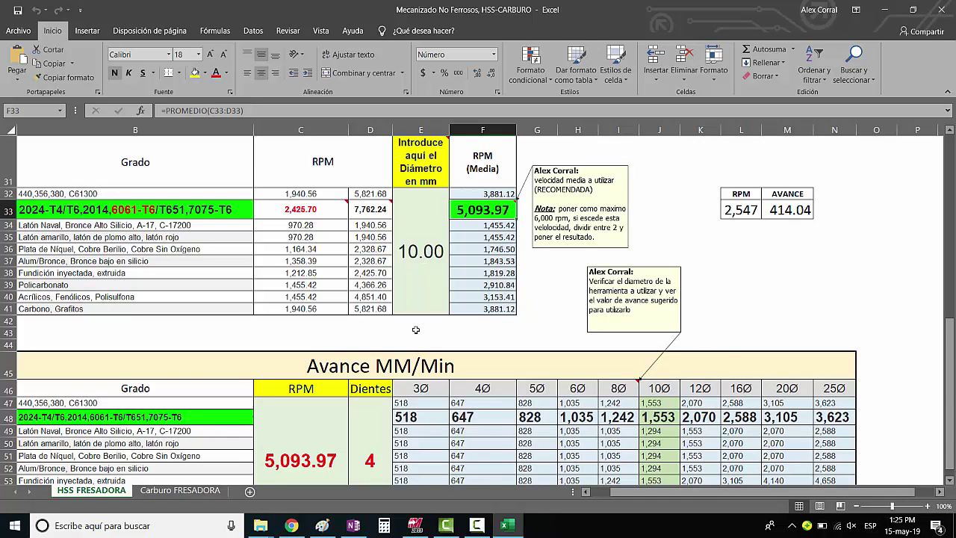
scroll(424, 259, down, 2)
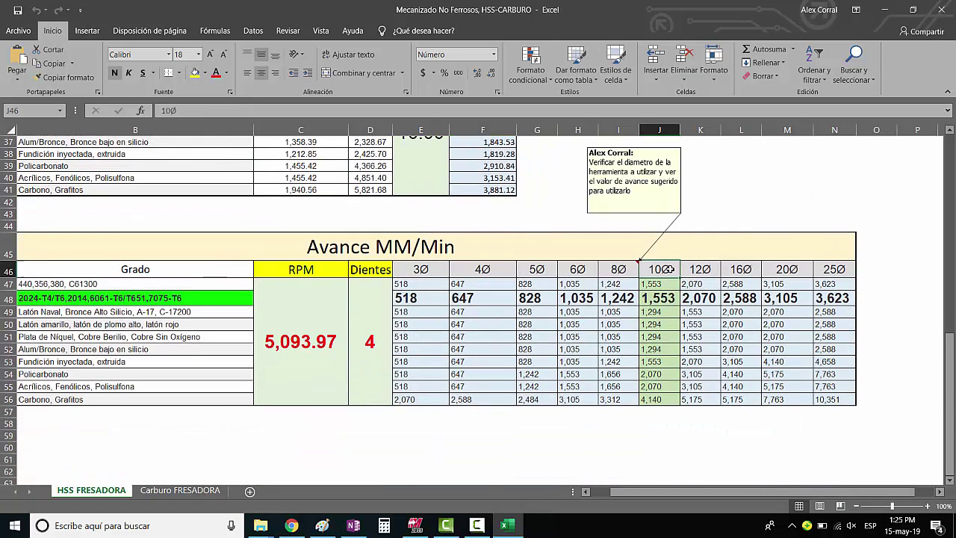
click(298, 319)
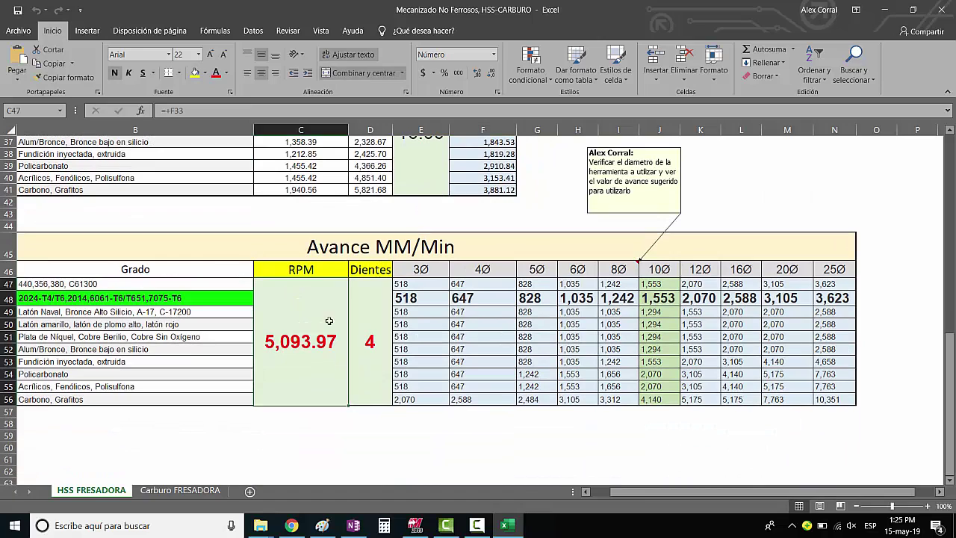
click(367, 324)
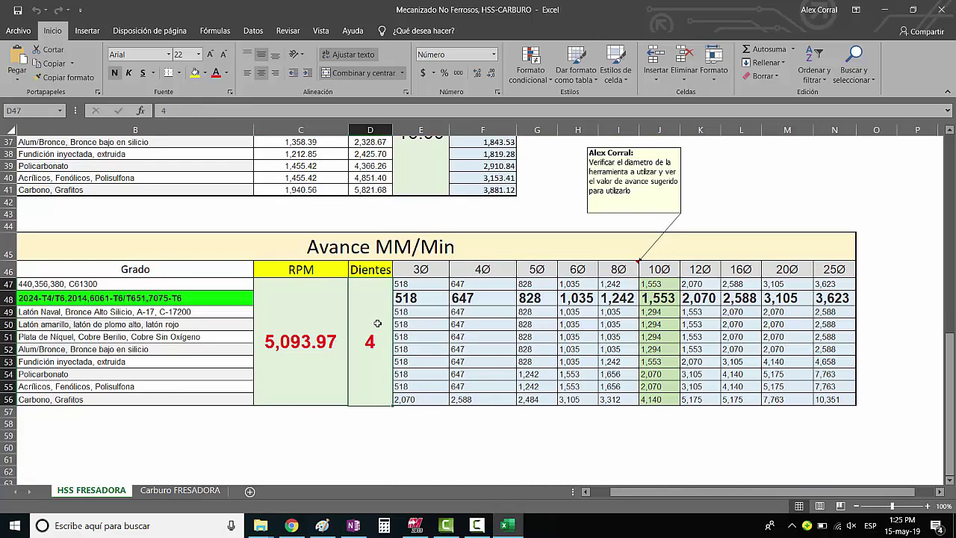
click(657, 283)
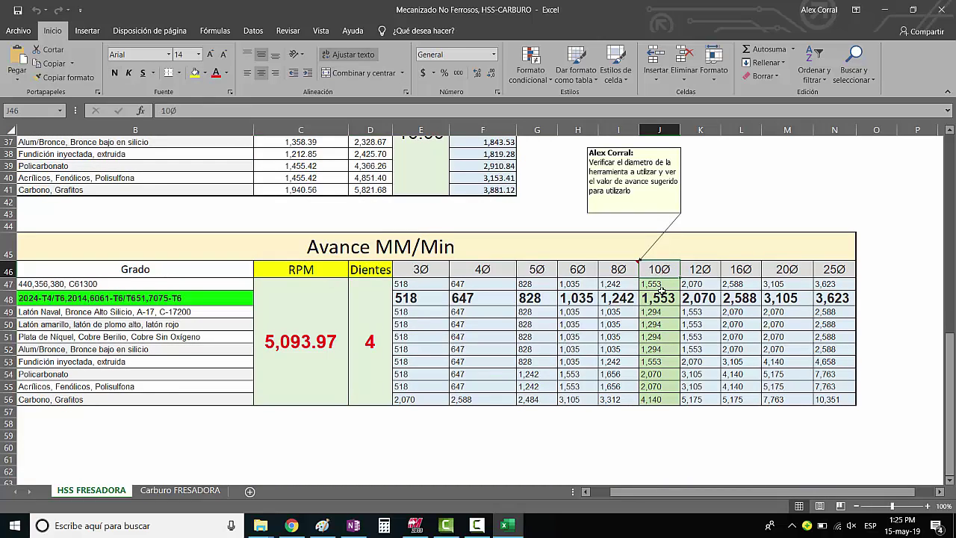
click(657, 298)
Step: Set the contour's feed rate to 1553
key(alt+Tab)
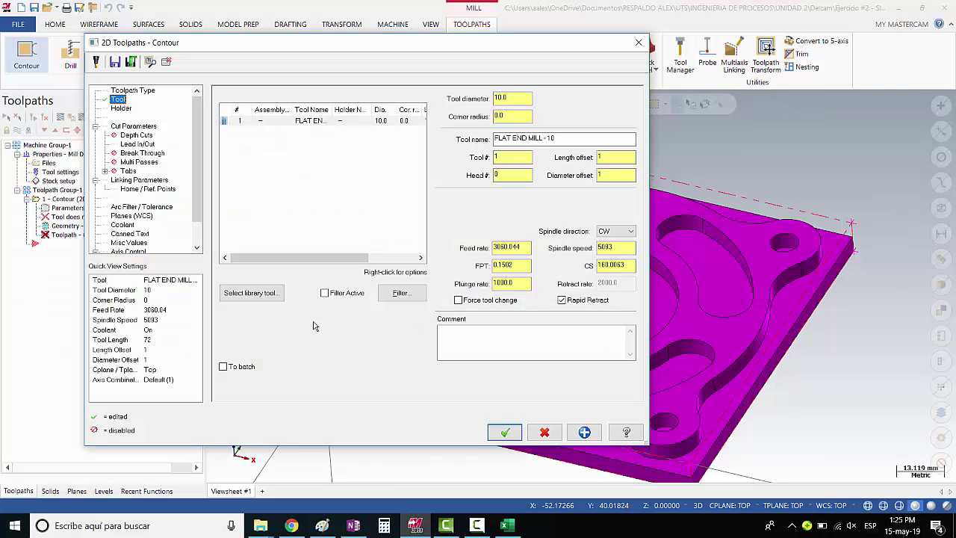
text(1553)
click(116, 100)
Step: Fit tool holder B2C3-0016 and show the contour's cut parameters
click(120, 109)
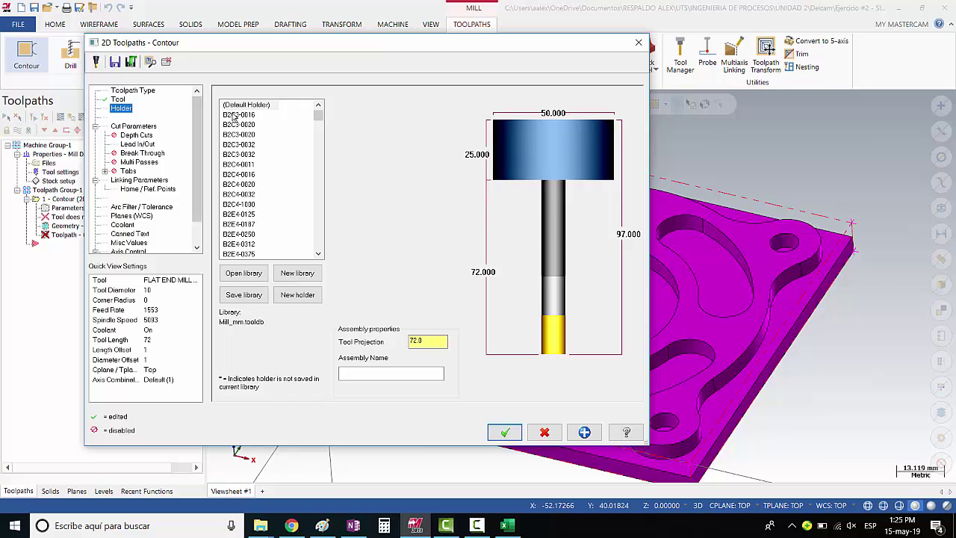
click(237, 115)
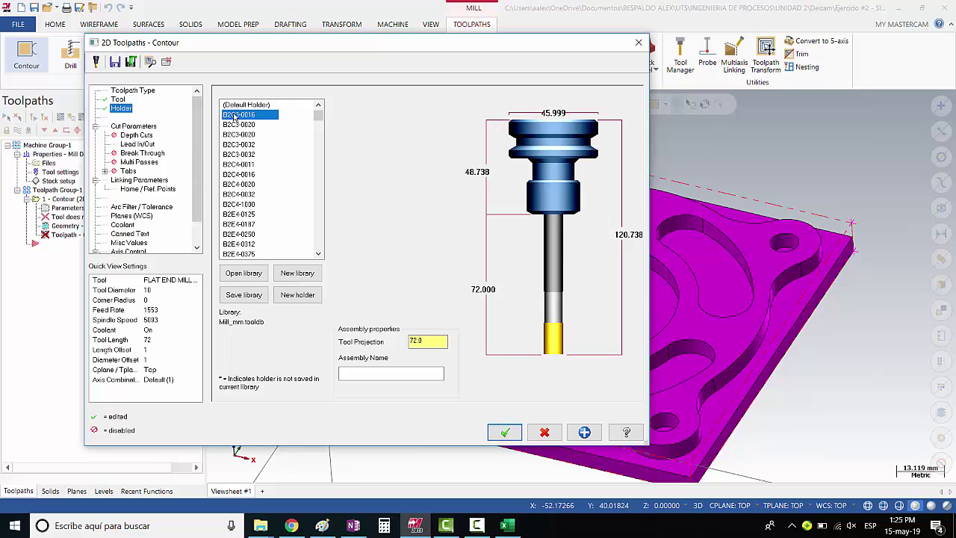
click(139, 126)
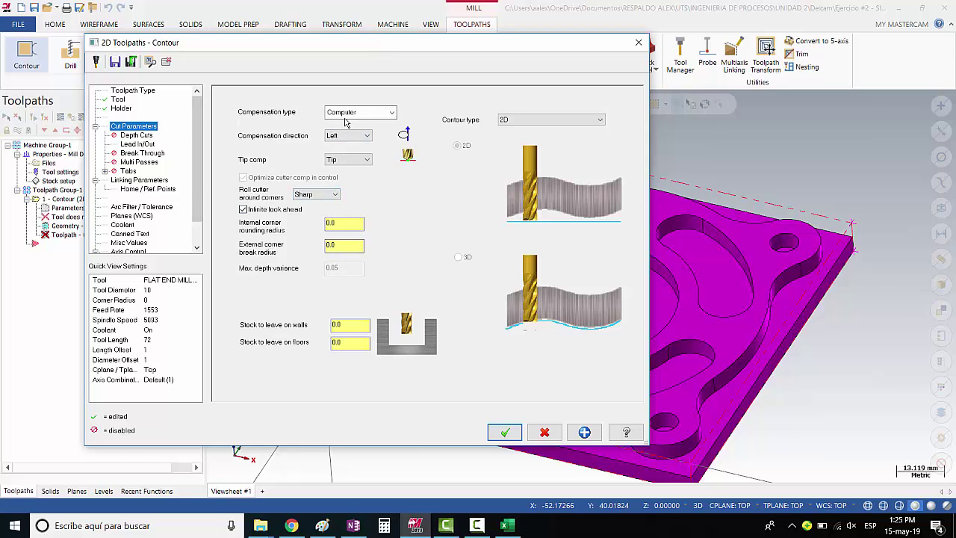
Step: Try Right cutter compensation, return it to Left, and go to the Depth Cuts page
drag(377, 45, 376, 121)
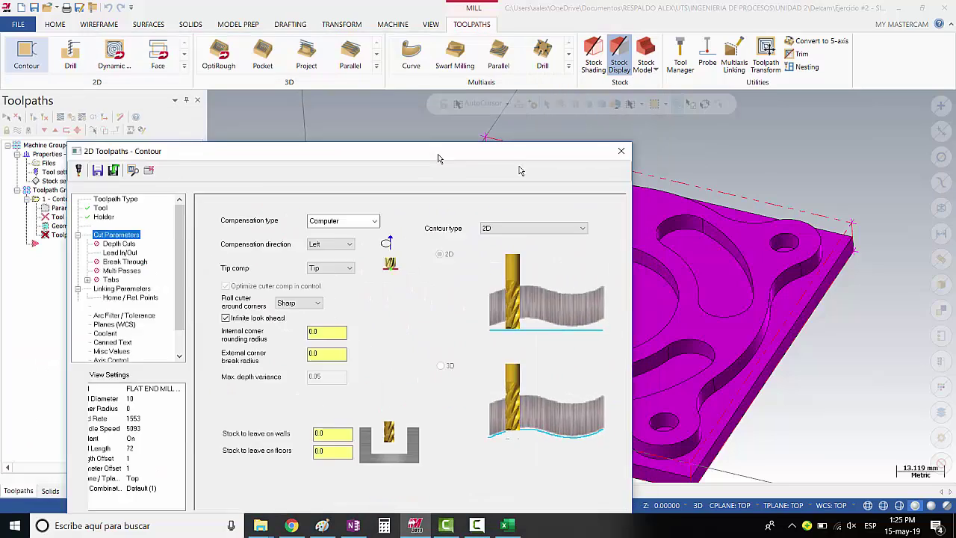
drag(433, 122, 572, 148)
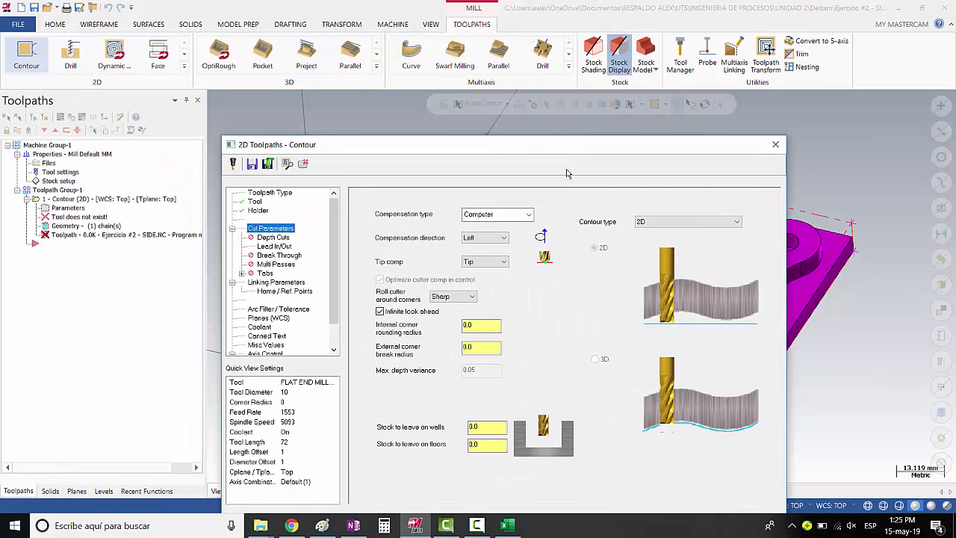
drag(503, 153, 508, 144)
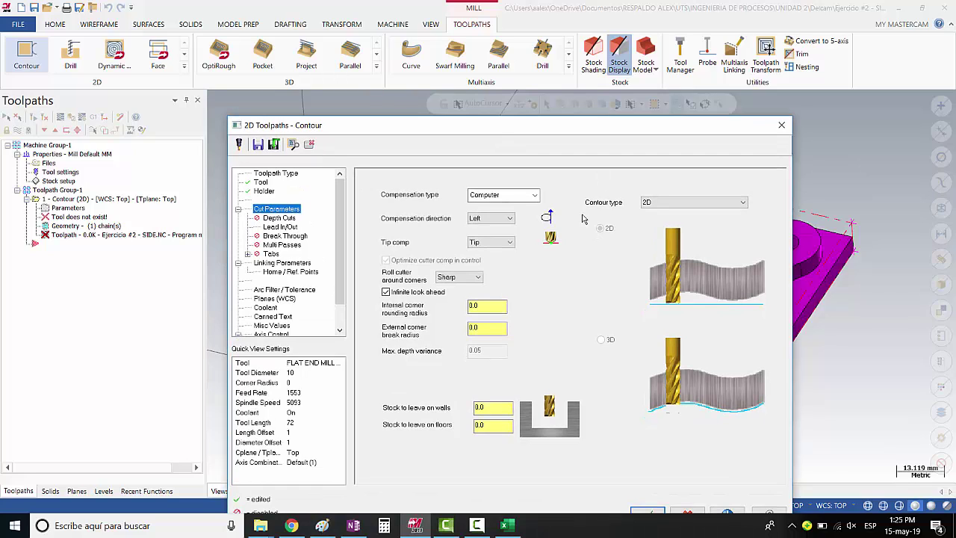
click(491, 222)
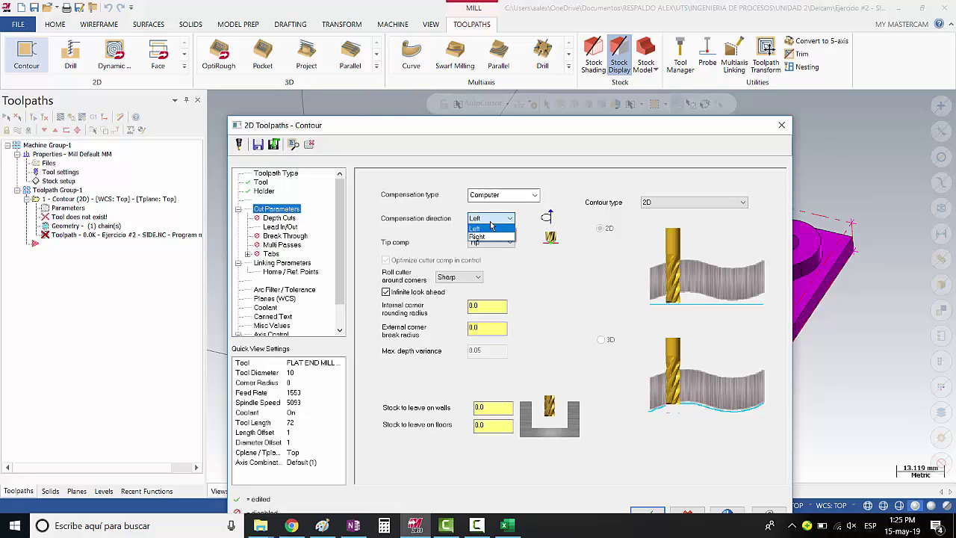
click(491, 237)
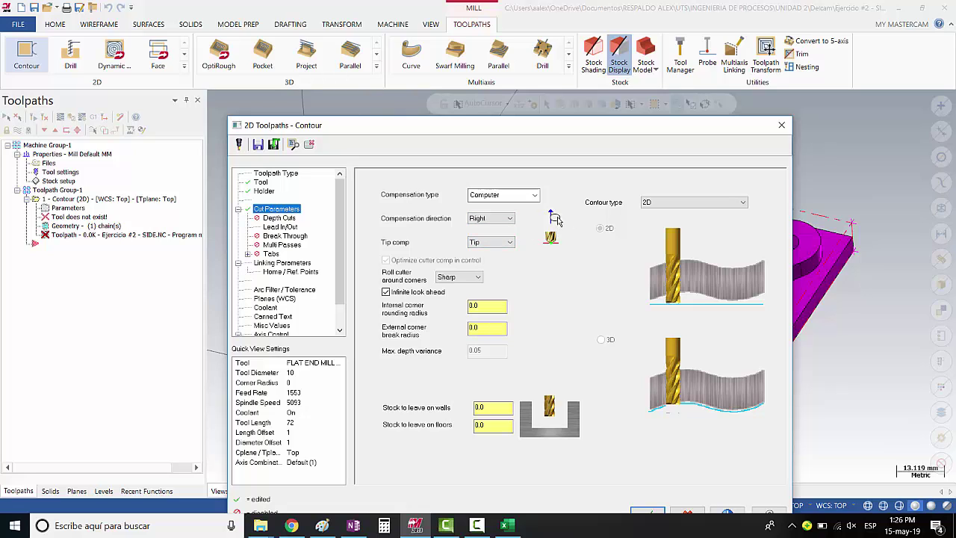
click(470, 223)
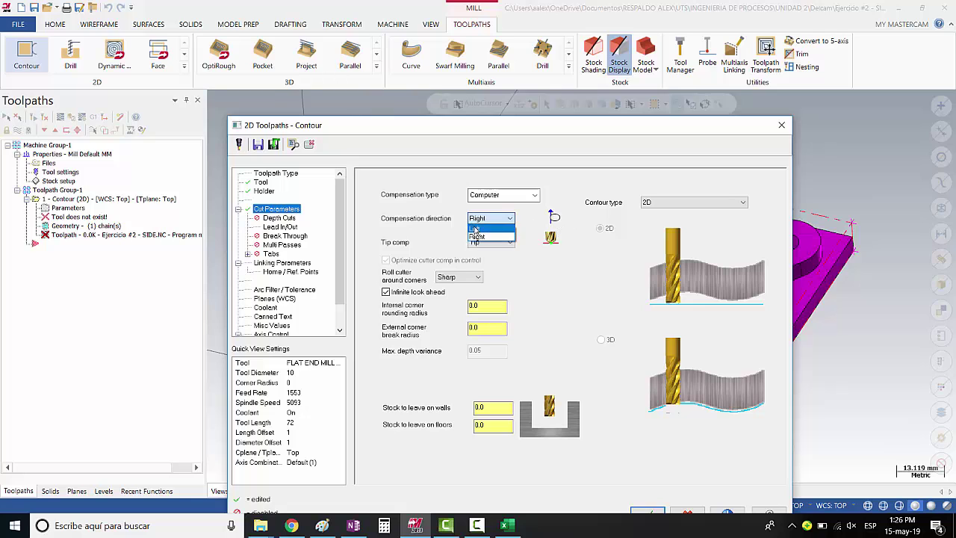
click(476, 230)
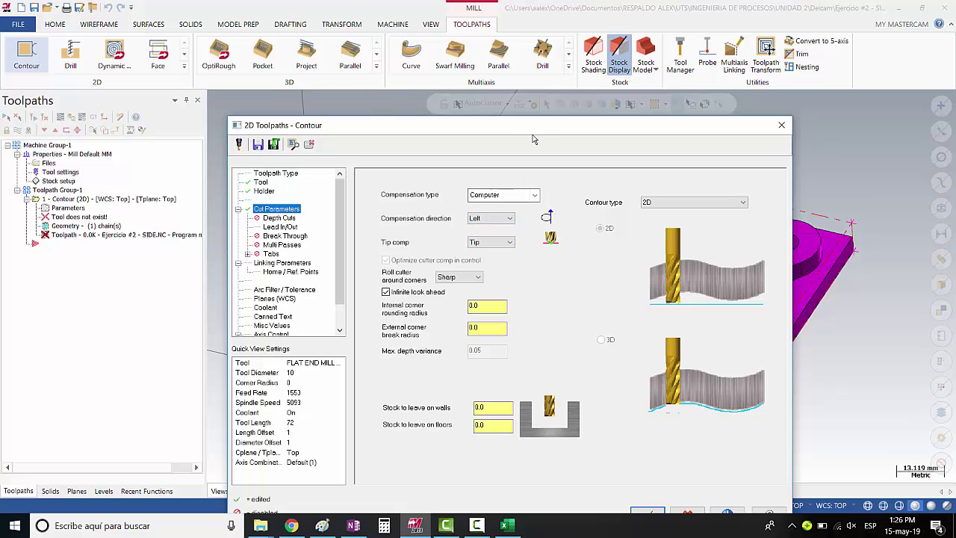
drag(532, 132, 517, 88)
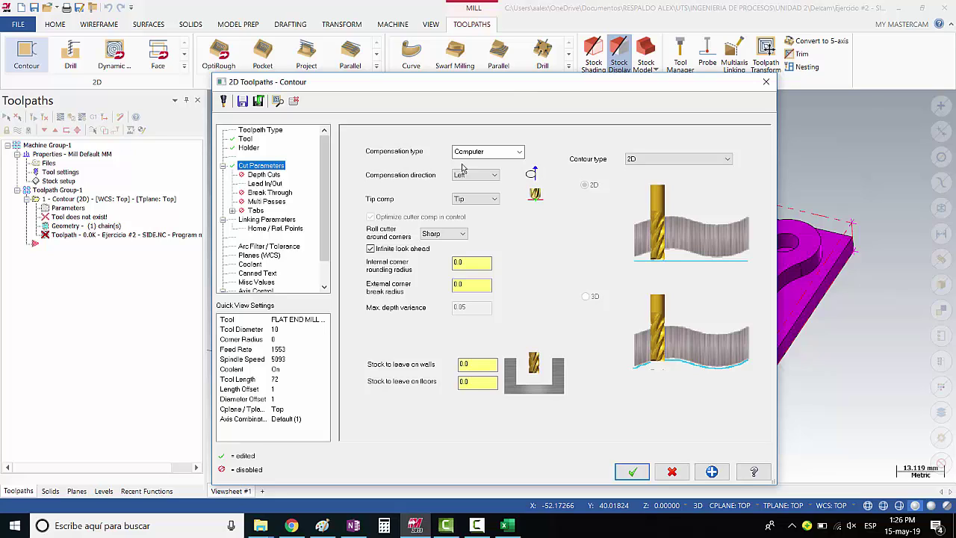
click(260, 175)
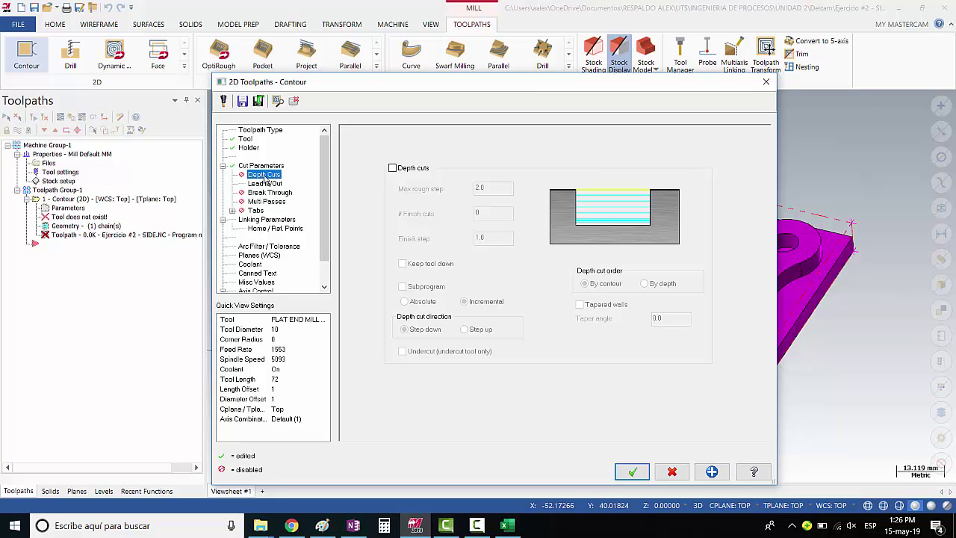
Step: Turn on depth cuts with a 2.0 max rough step and one 1.0 finish cut
click(402, 171)
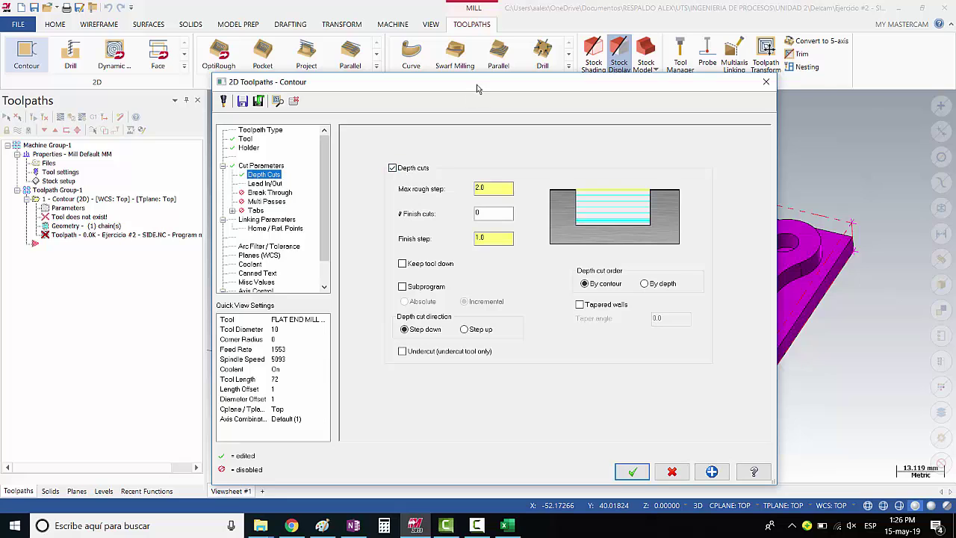
drag(478, 88, 358, 75)
click(368, 176)
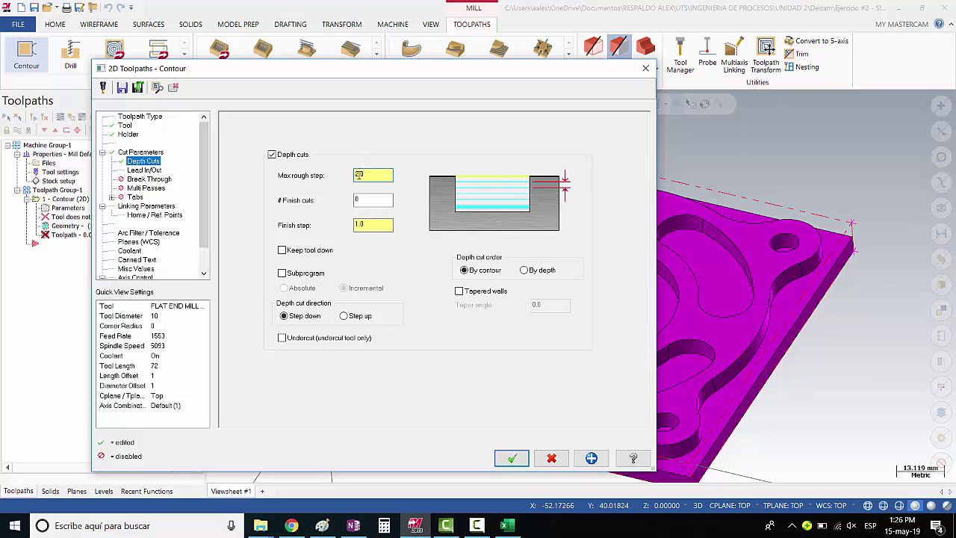
mouse_move(365, 174)
mouse_down()
mouse_move(330, 174)
mouse_move(337, 200)
mouse_up()
text(1)
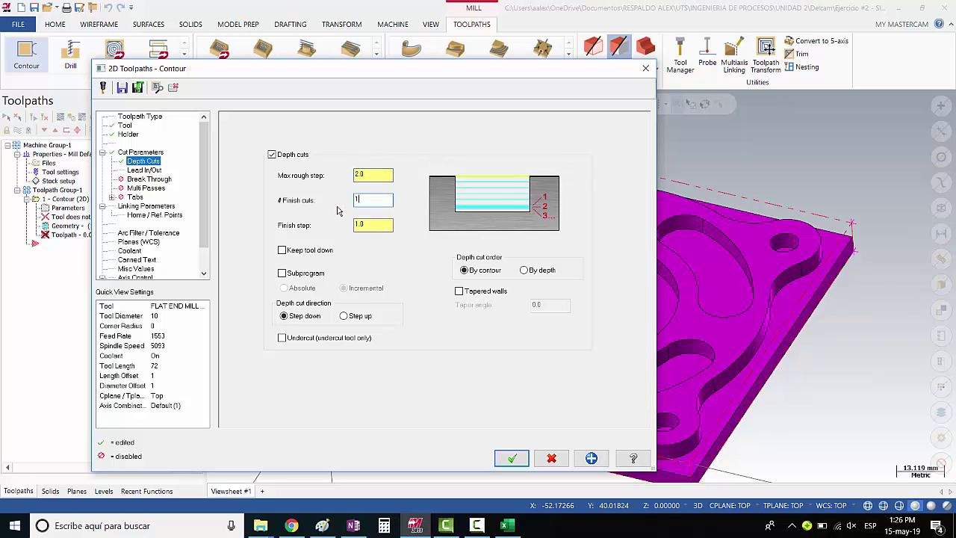
key(Tab)
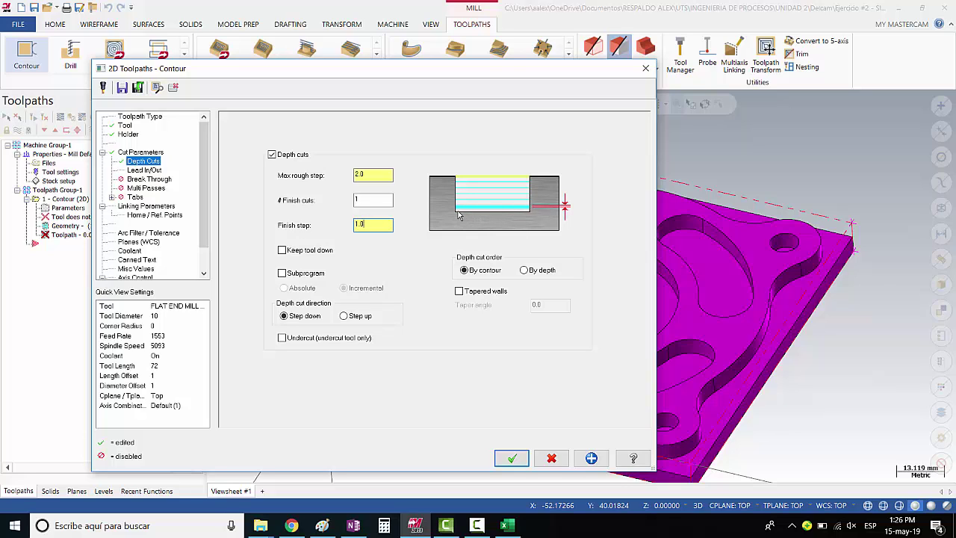
drag(319, 74, 501, 69)
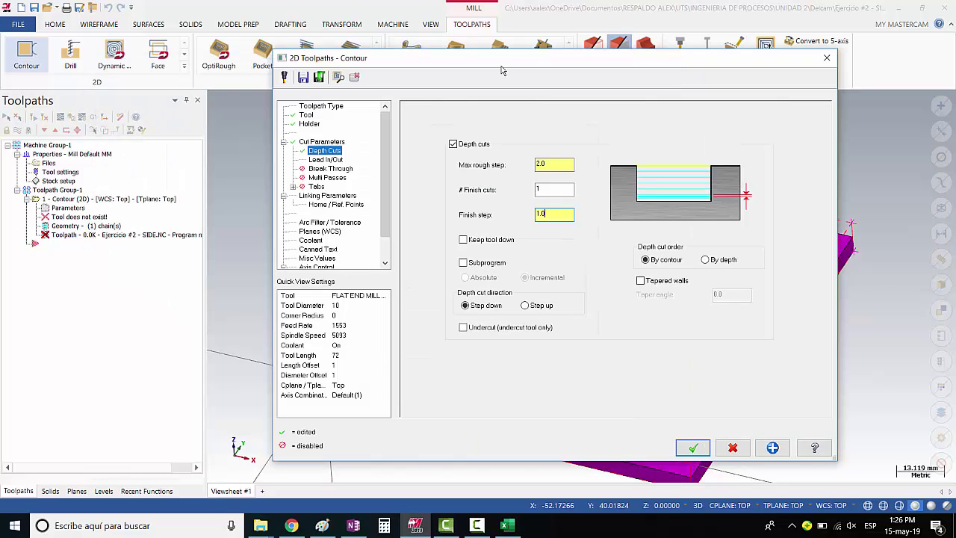
click(334, 160)
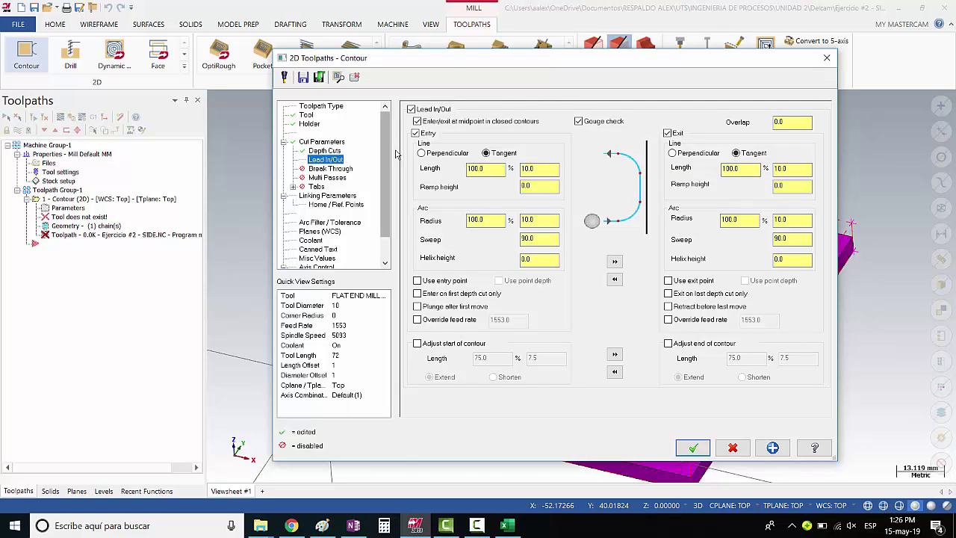
Step: Turn off lead in/out and review the Break Through settings, leaving them off
click(415, 110)
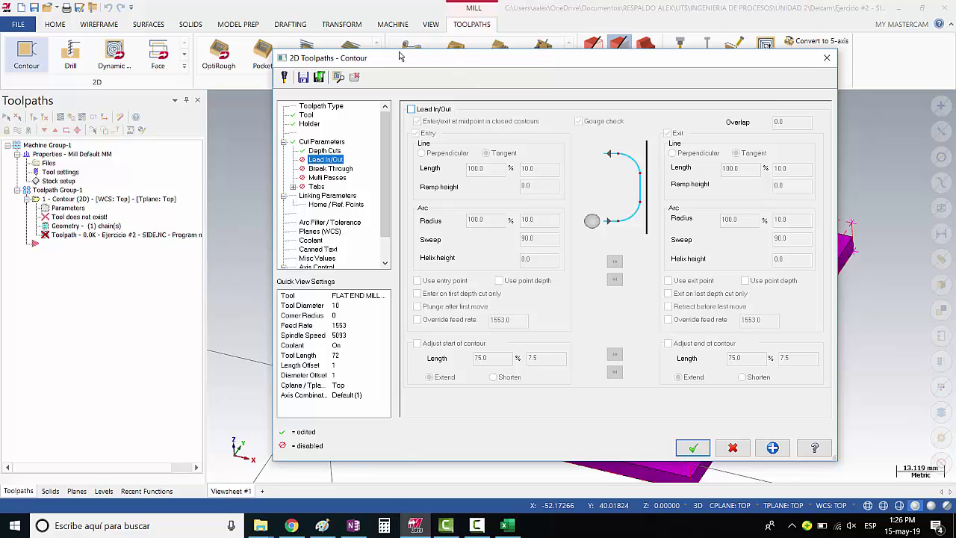
drag(399, 56, 328, 52)
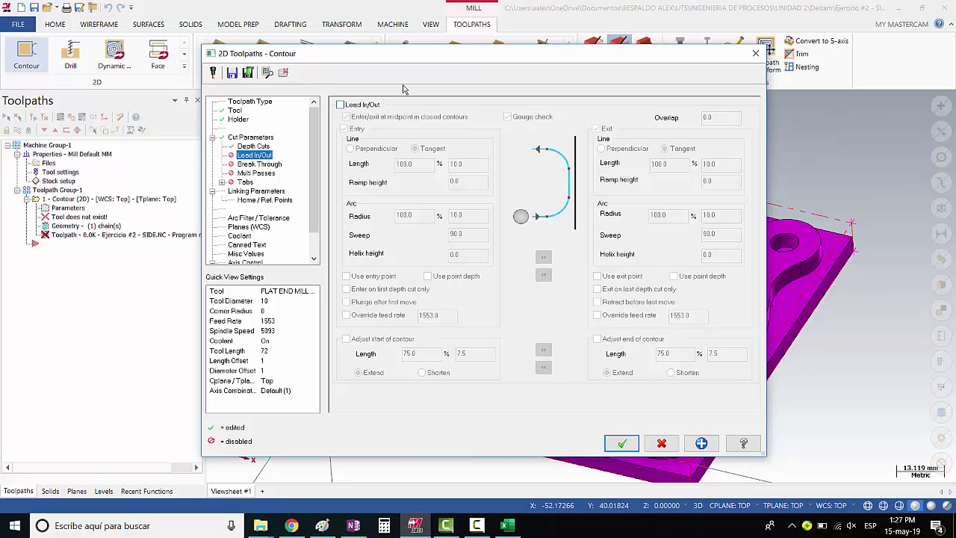
drag(393, 61, 357, 51)
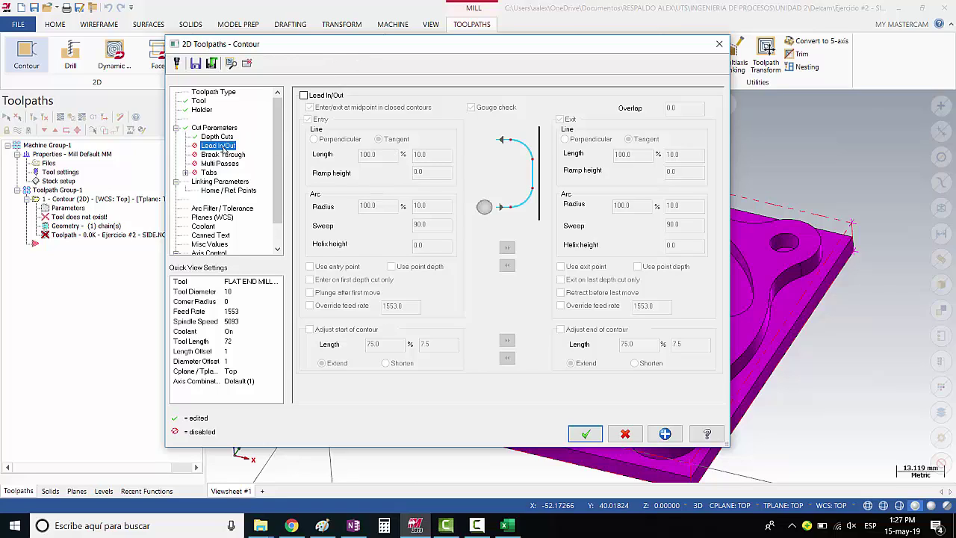
click(224, 155)
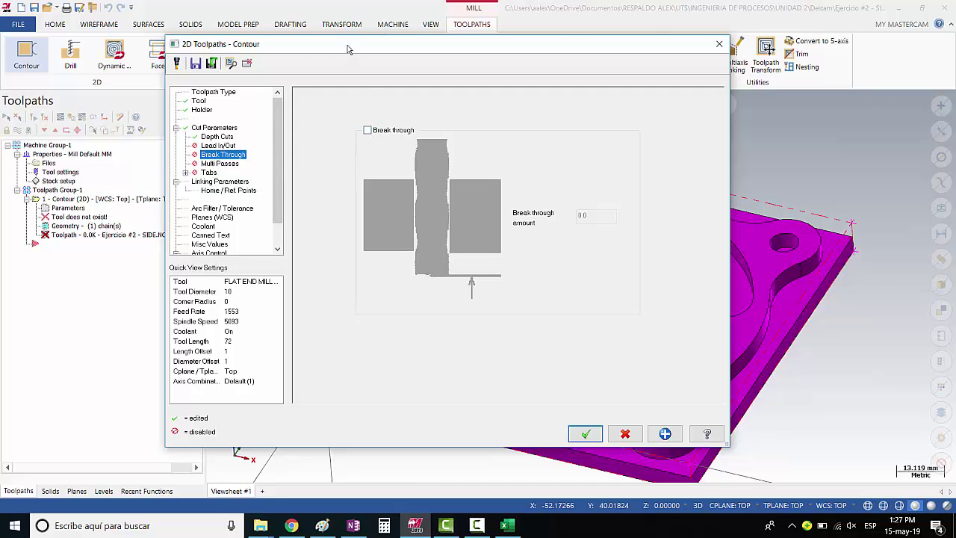
drag(346, 48, 143, 114)
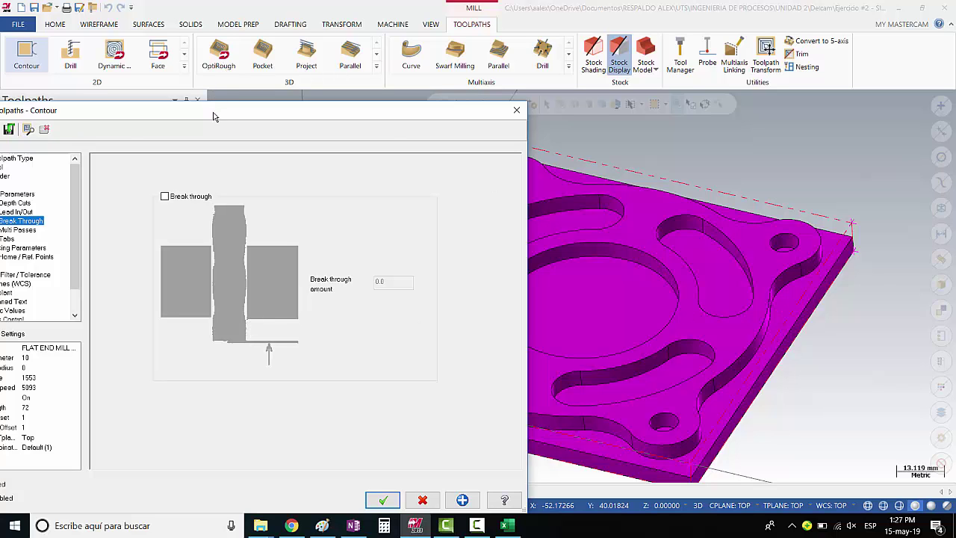
drag(213, 116, 437, 62)
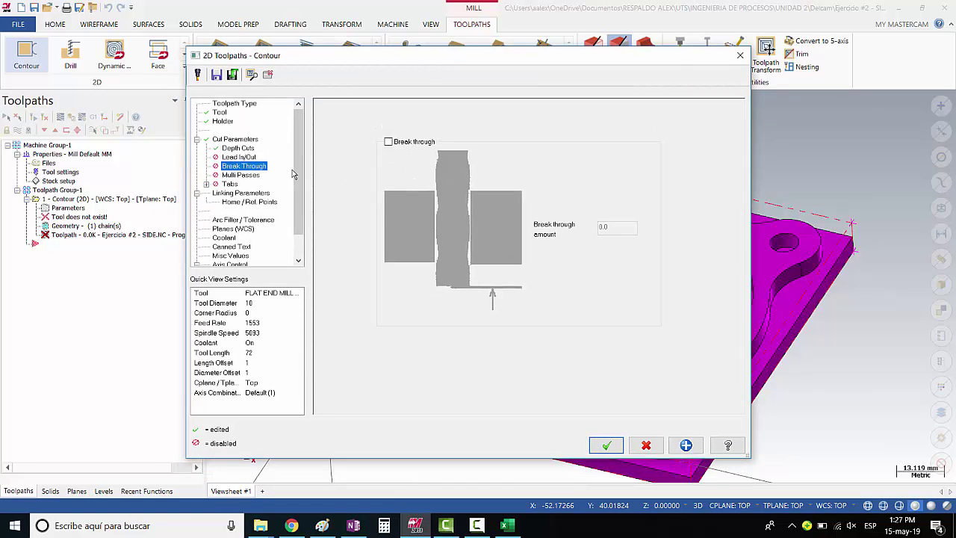
Step: Keep Multi Passes off and Tabs unchanged, then go to Linking Parameters
click(240, 175)
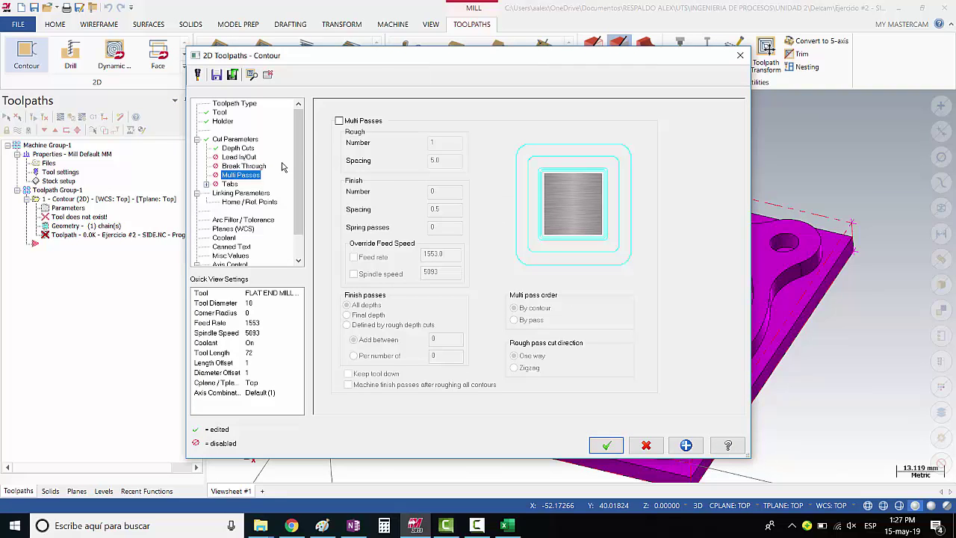
drag(394, 56, 373, 63)
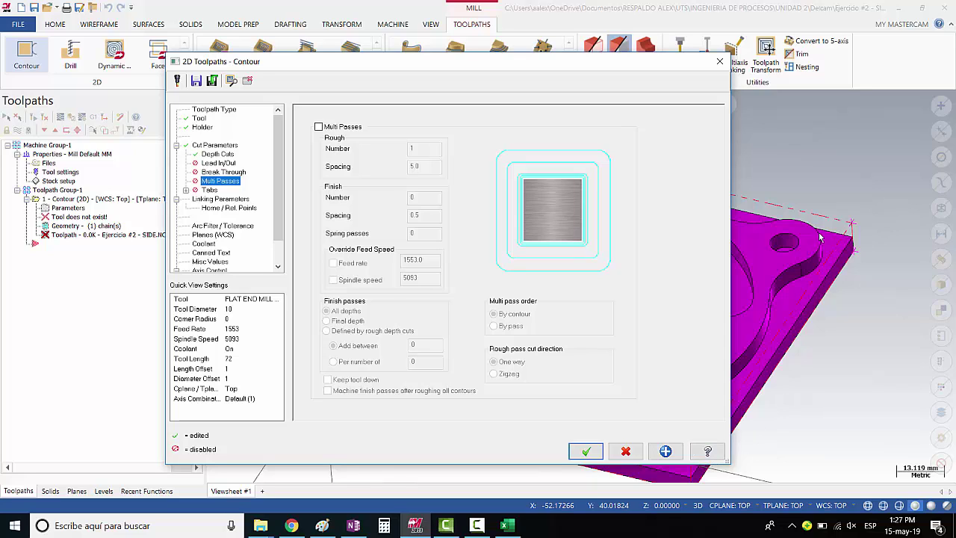
click(319, 128)
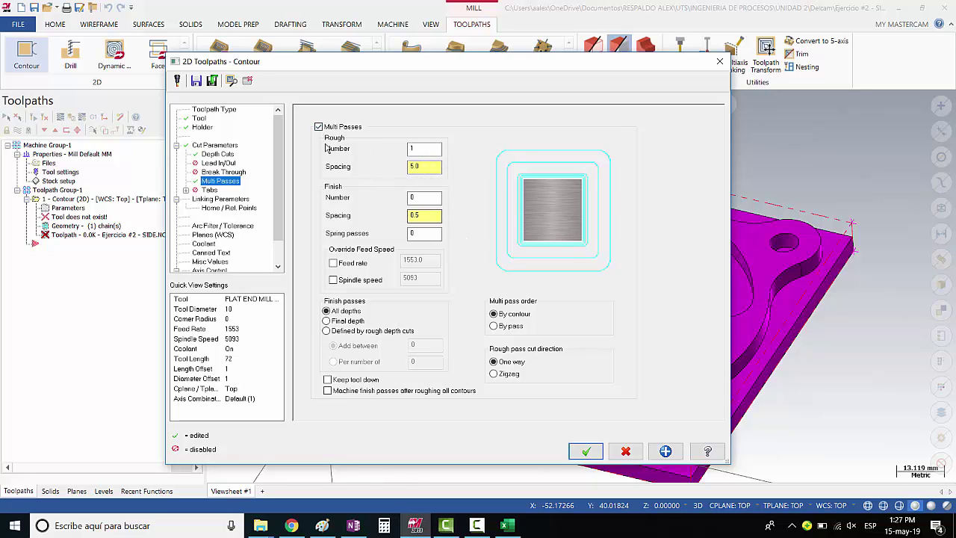
click(319, 127)
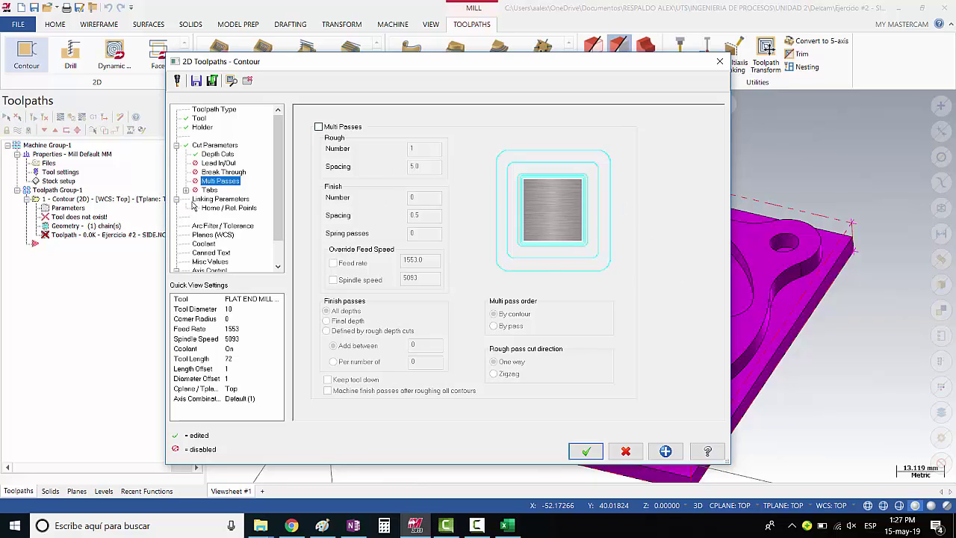
click(210, 191)
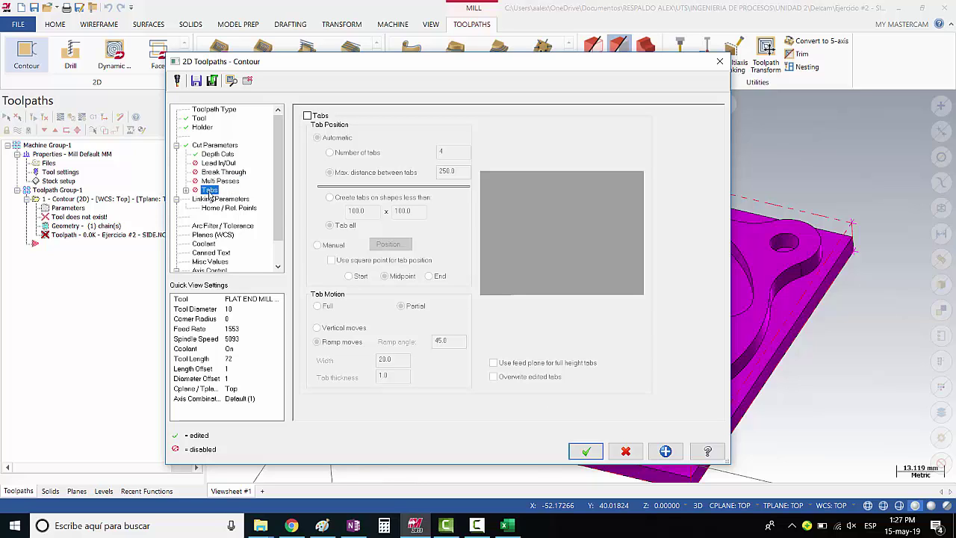
click(221, 200)
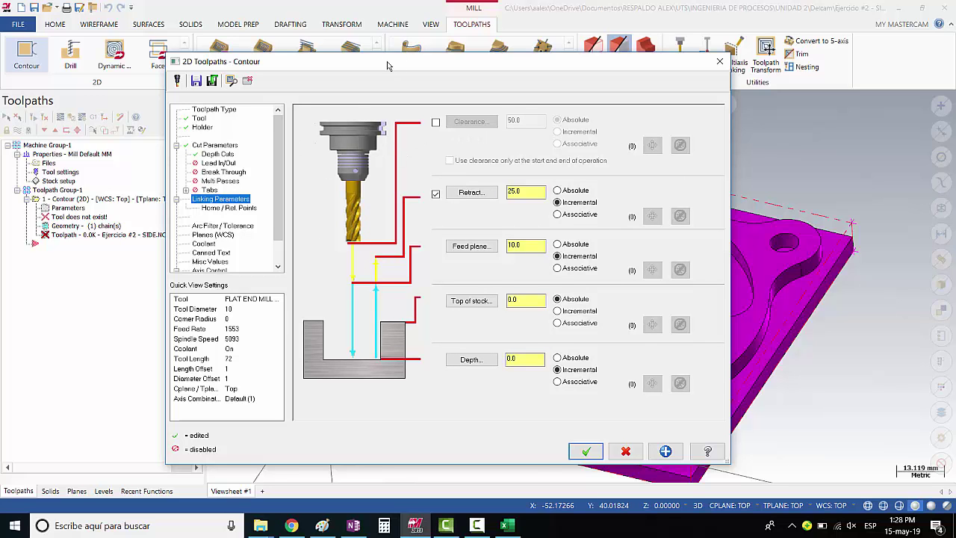
Step: Enable a 50.0 absolute clearance height and start picking an absolute cut depth on the model
drag(387, 66, 322, 41)
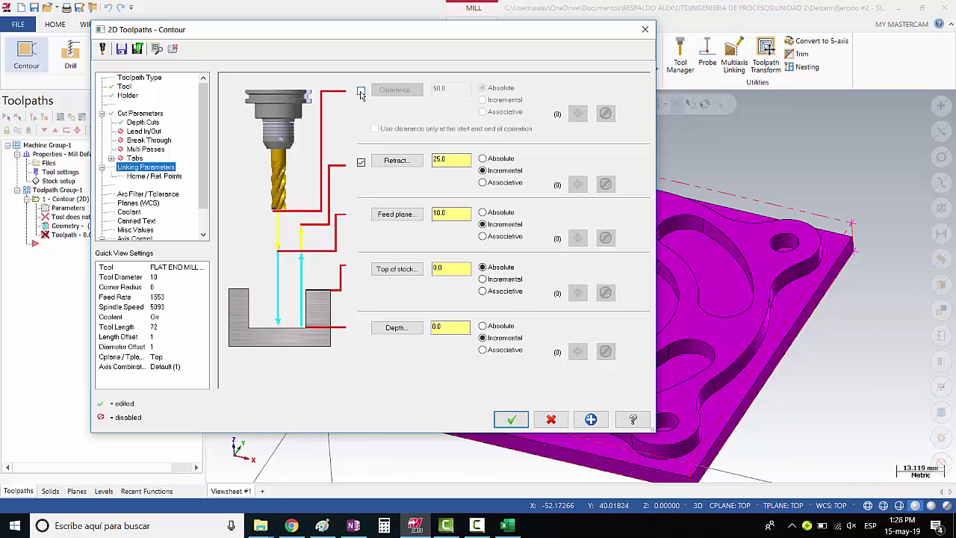
click(361, 91)
text(-5)
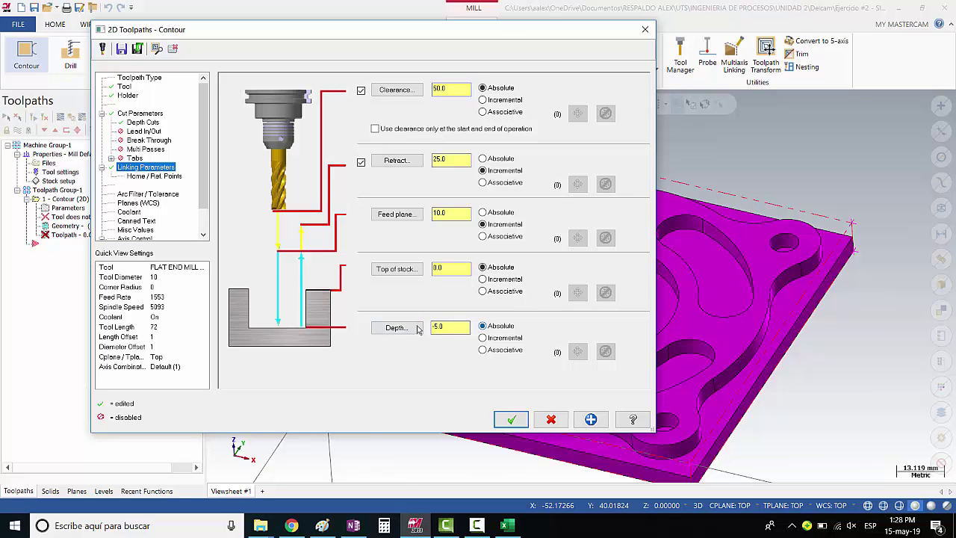
click(391, 329)
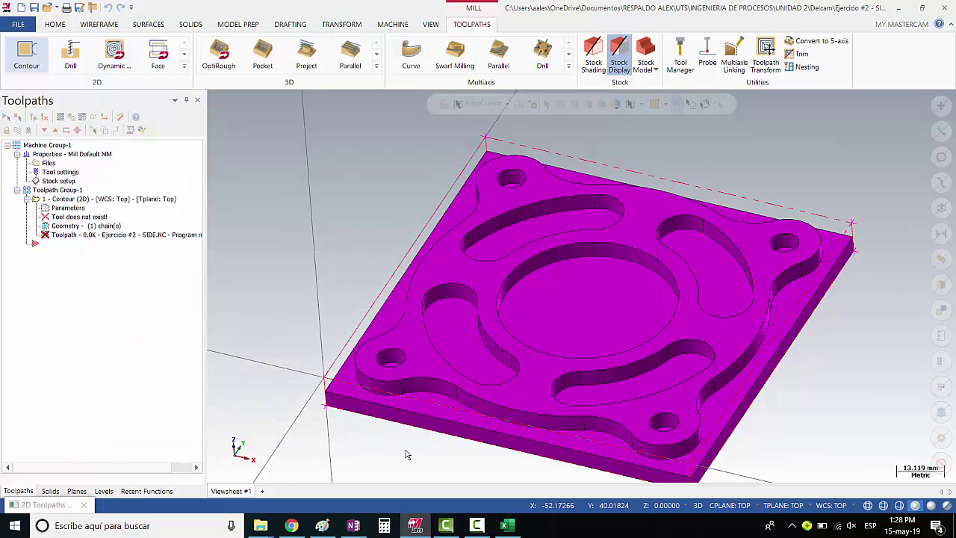
Step: Zoom and orbit to see the wavy edge closely, then bring back the contour parameters
scroll(426, 441, down, 1)
scroll(440, 418, down, 1)
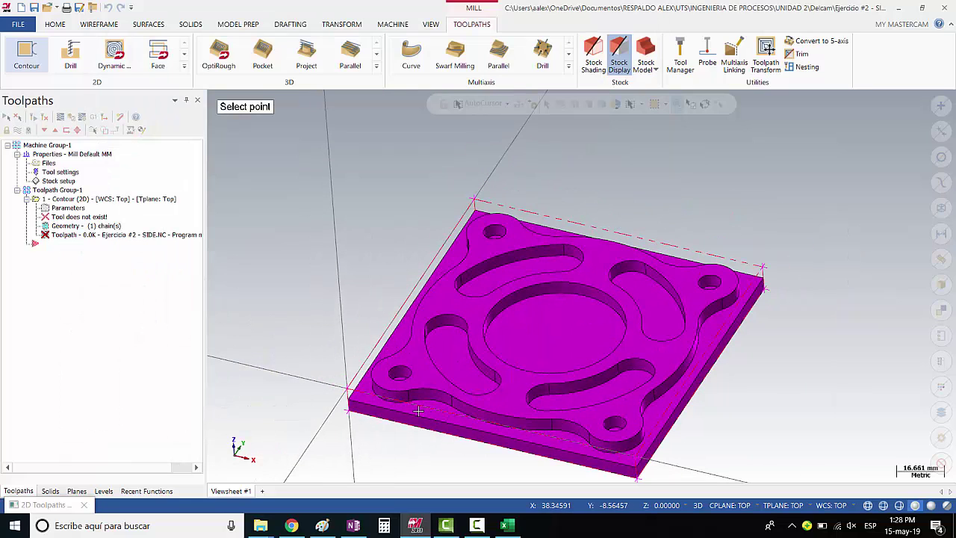
scroll(419, 413, up, 10)
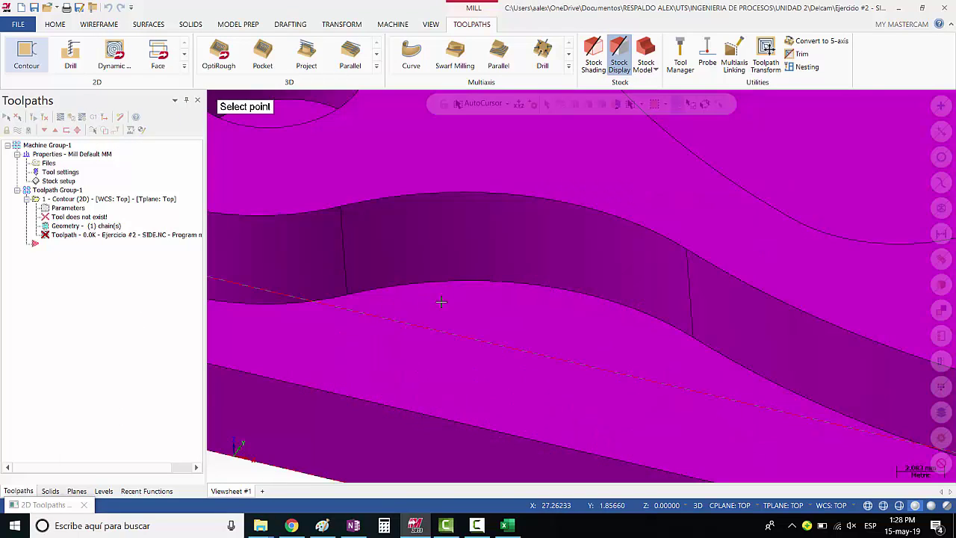
scroll(459, 302, down, 1)
scroll(426, 301, down, 1)
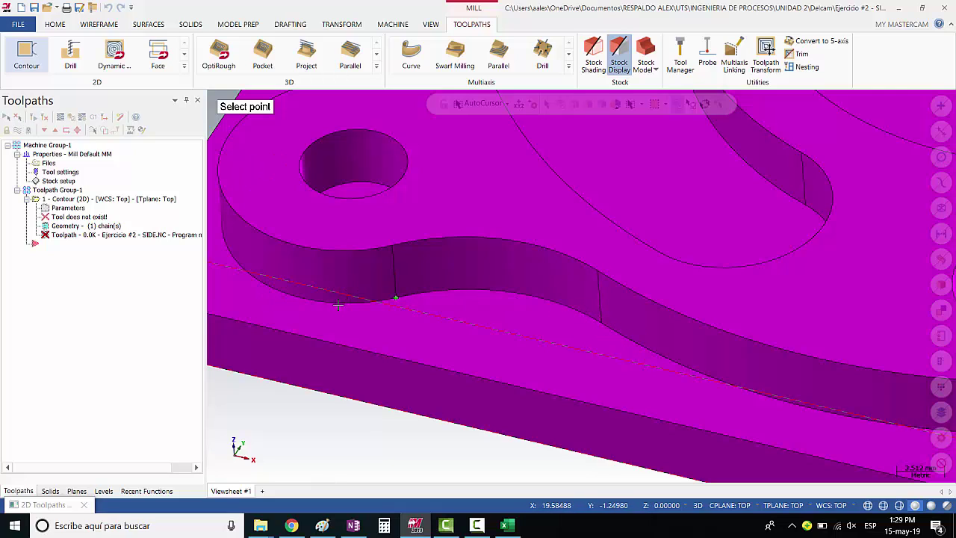
mouse_move(455, 325)
middle_down()
mouse_move(433, 298)
mouse_move(400, 283)
middle_up()
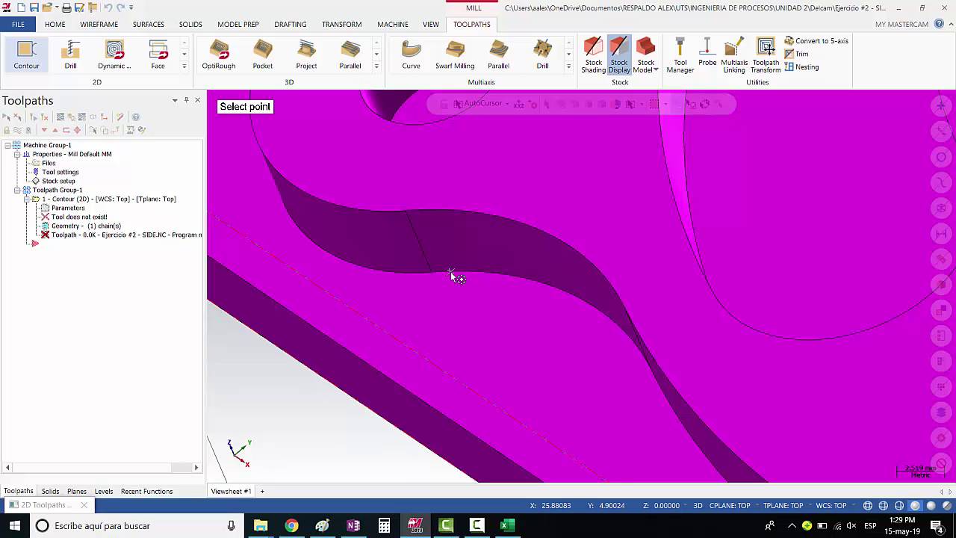
click(451, 272)
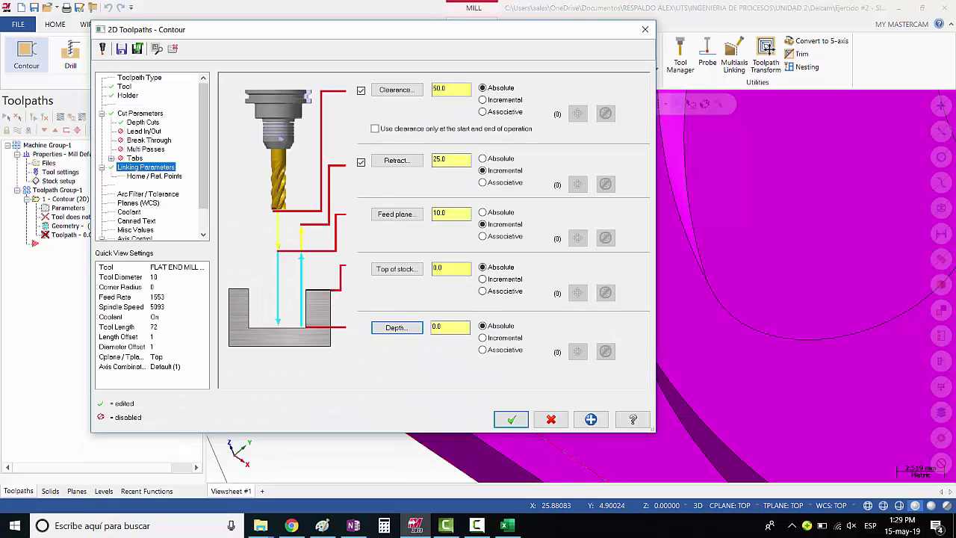
Step: Pick the profile's bottom edge so the depth becomes -5.0 absolute
click(397, 327)
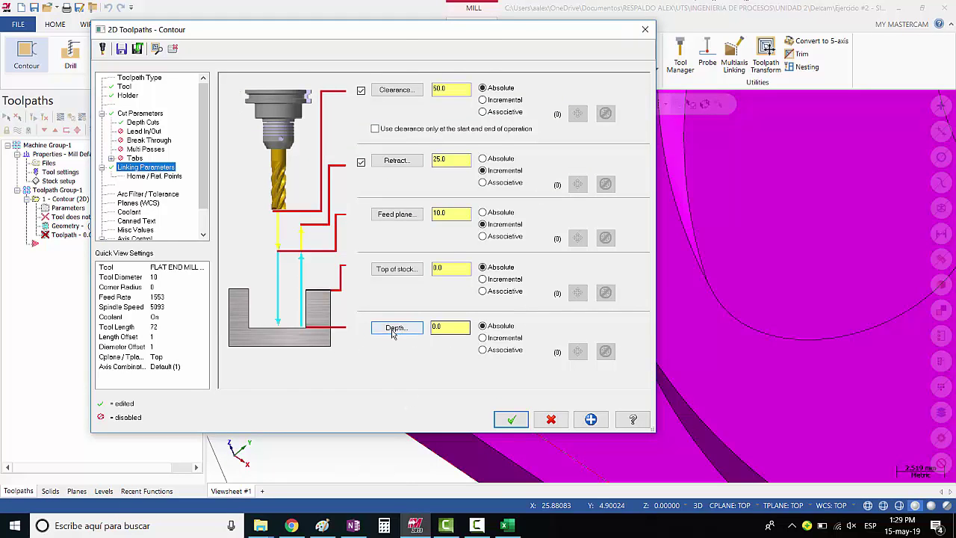
scroll(554, 271, down, 2)
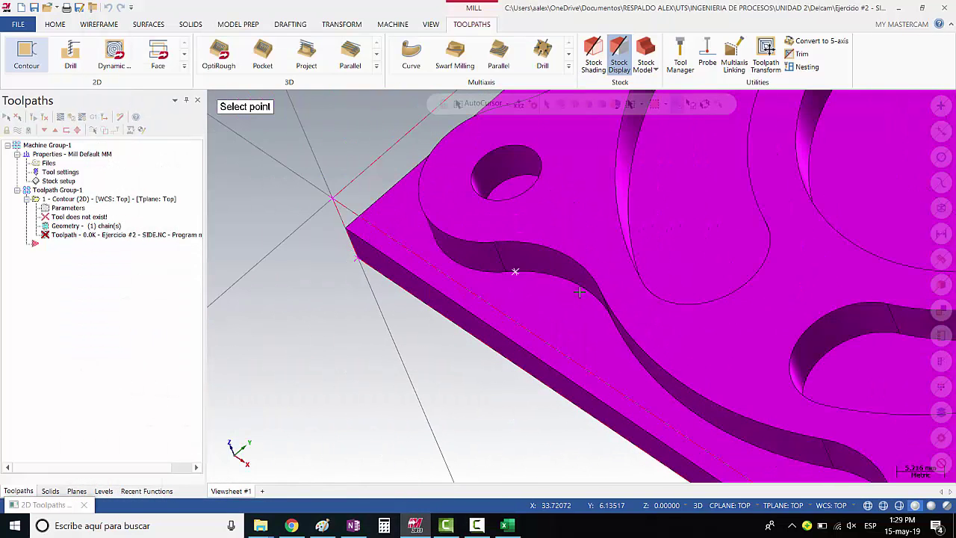
scroll(568, 272, down, 1)
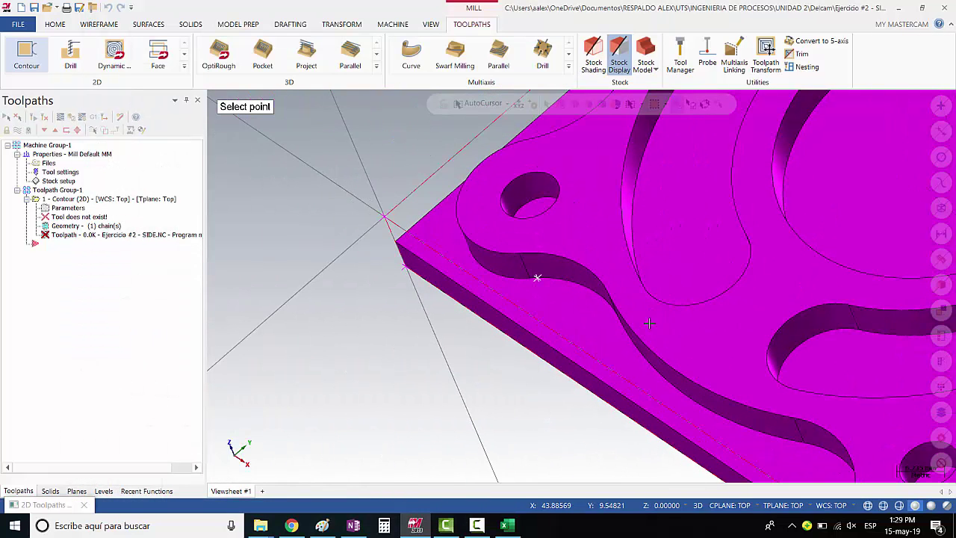
click(598, 293)
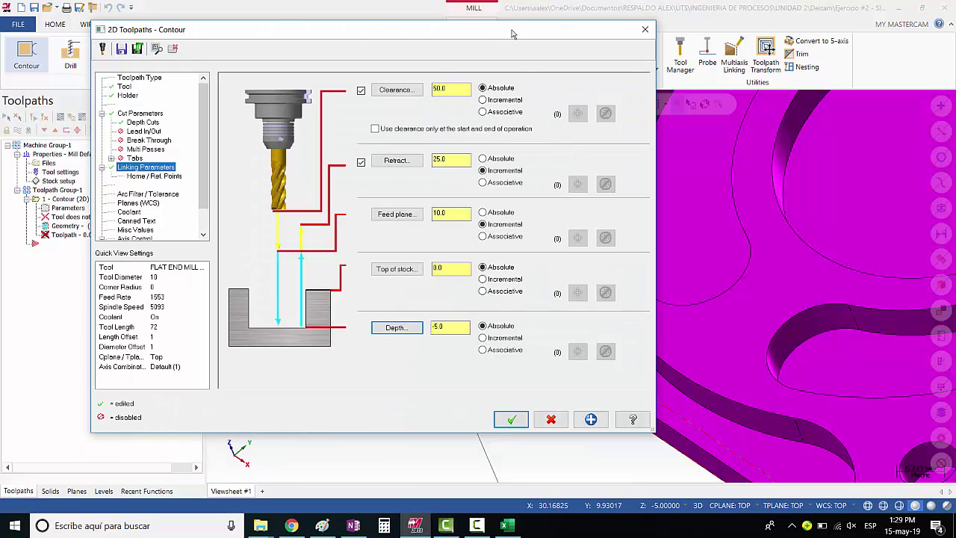
mouse_move(512, 34)
mouse_down()
mouse_move(864, 441)
mouse_move(802, 426)
mouse_up()
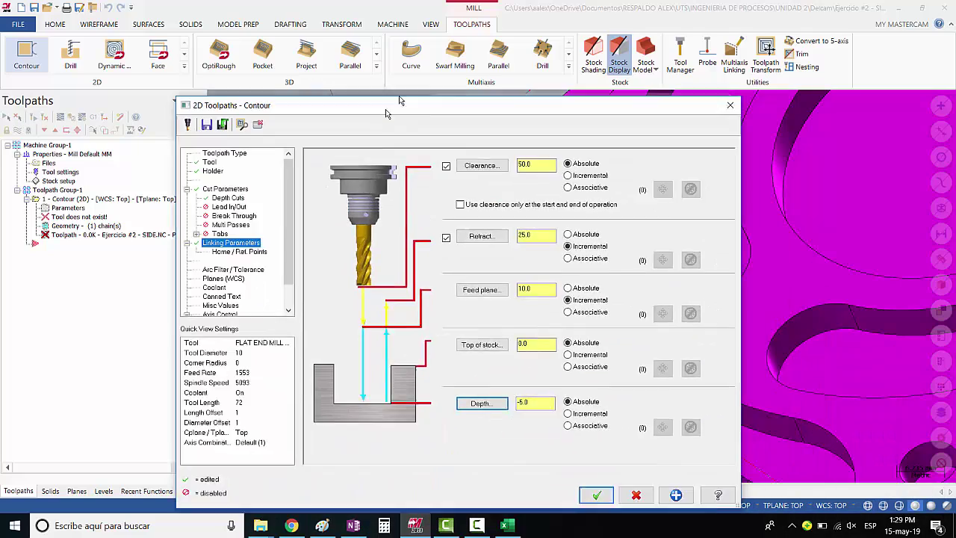
mouse_move(593, 422)
mouse_down()
mouse_move(463, 37)
mouse_move(417, 239)
mouse_move(415, 310)
mouse_move(383, 37)
mouse_up()
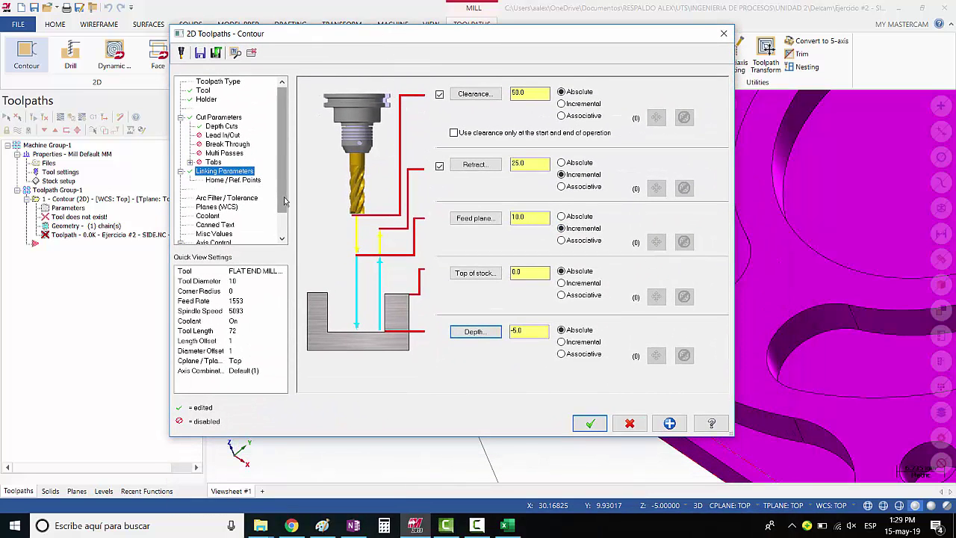
Step: Keep Flood coolant On and accept the contour parameters to generate the toolpath
drag(284, 195, 284, 217)
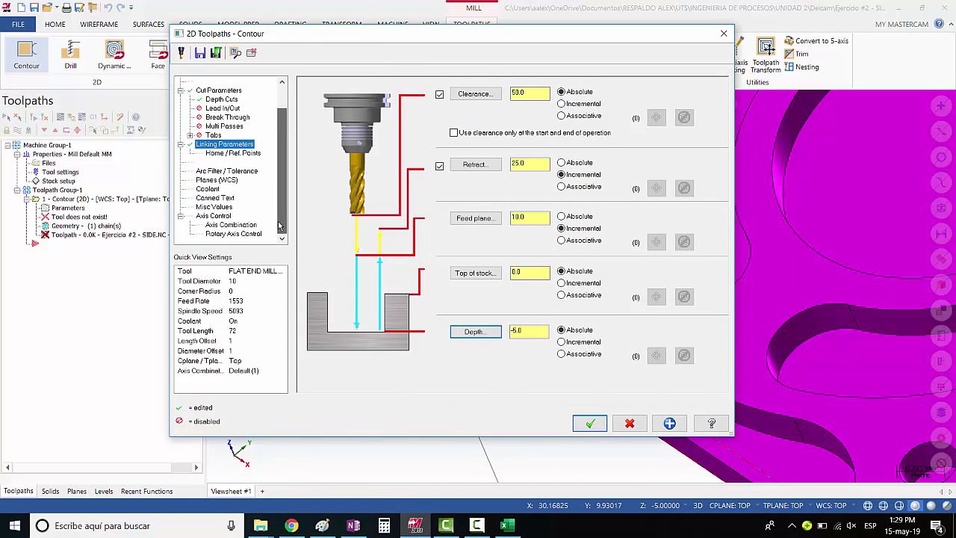
click(209, 189)
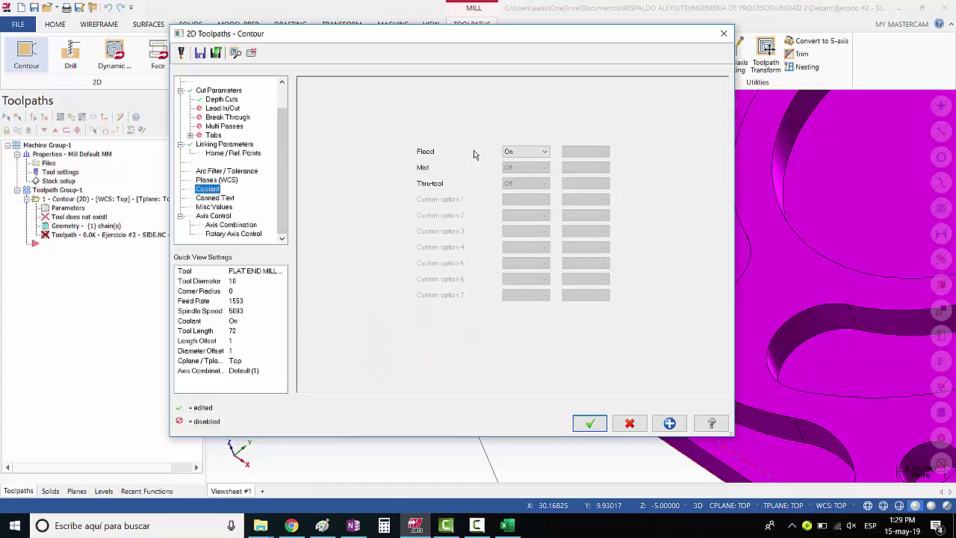
click(523, 151)
click(513, 162)
drag(284, 187, 285, 147)
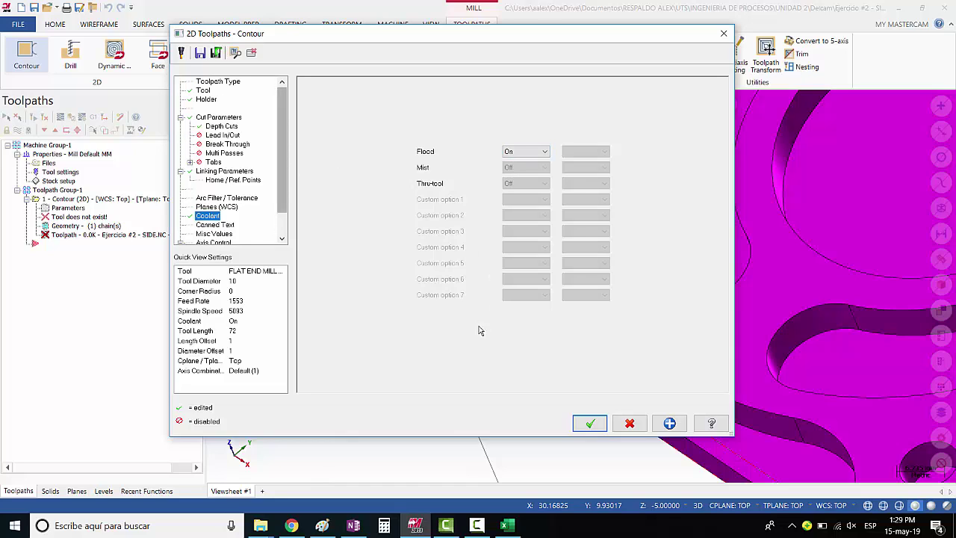
click(590, 425)
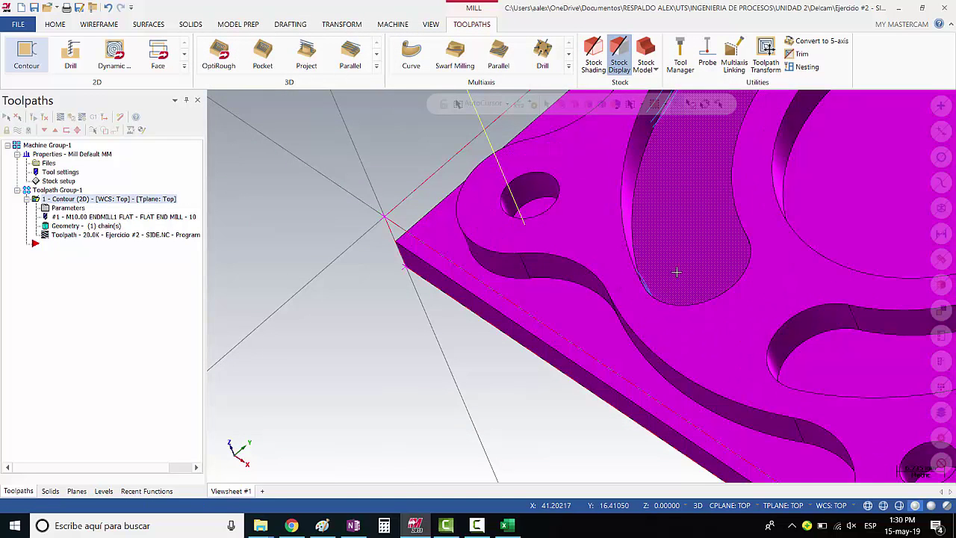
Step: Orbit and zoom around the plate to inspect the generated contour toolpath
scroll(675, 273, down, 2)
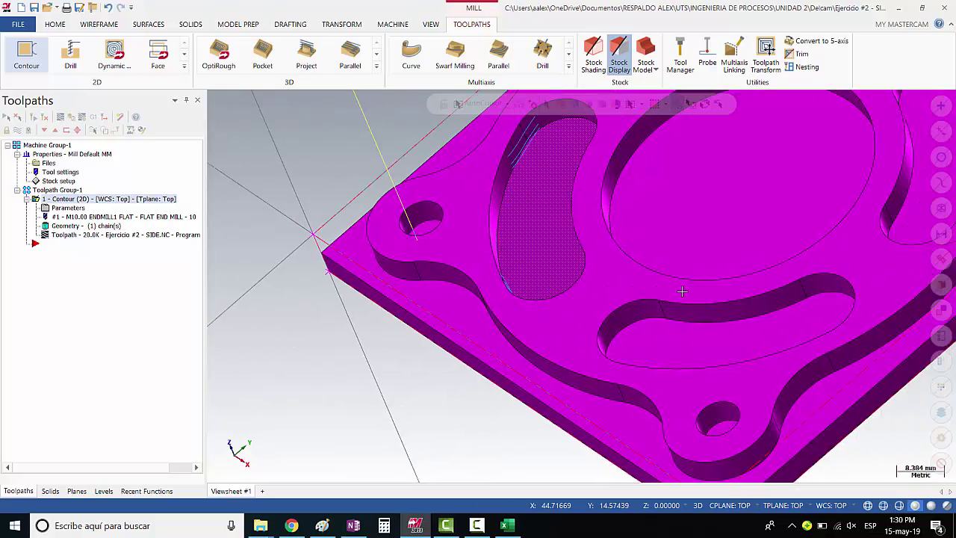
middle_drag(682, 292, 523, 340)
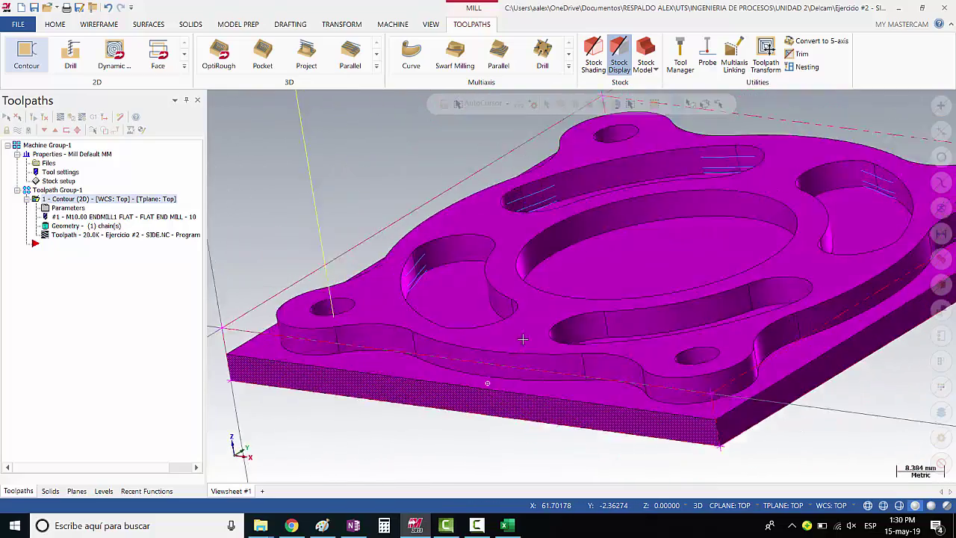
scroll(523, 340, up, 2)
scroll(461, 276, up, 2)
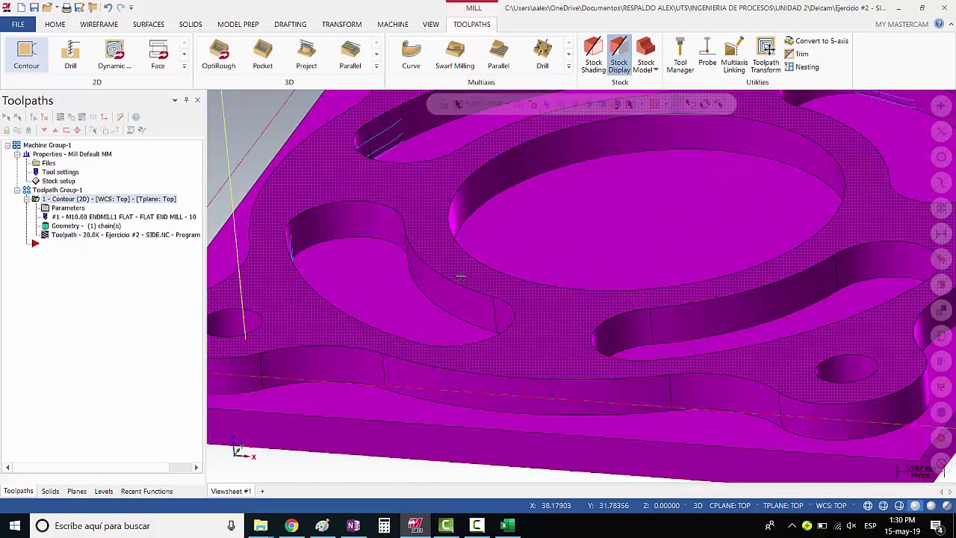
scroll(460, 277, down, 3)
middle_drag(460, 276, 473, 306)
scroll(473, 306, up, 1)
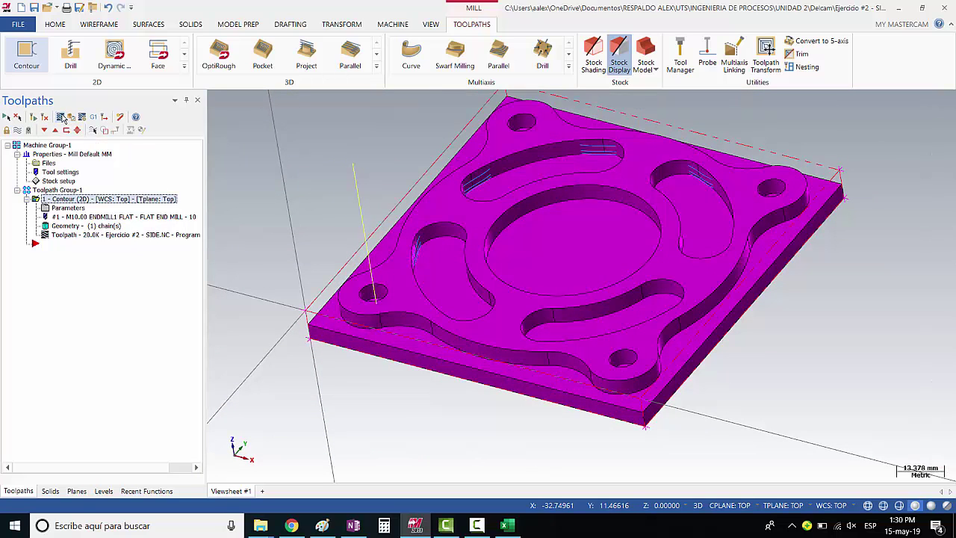
Step: Replay the contour toolpath in Backplot around the plate's outer profile, then close it
click(63, 117)
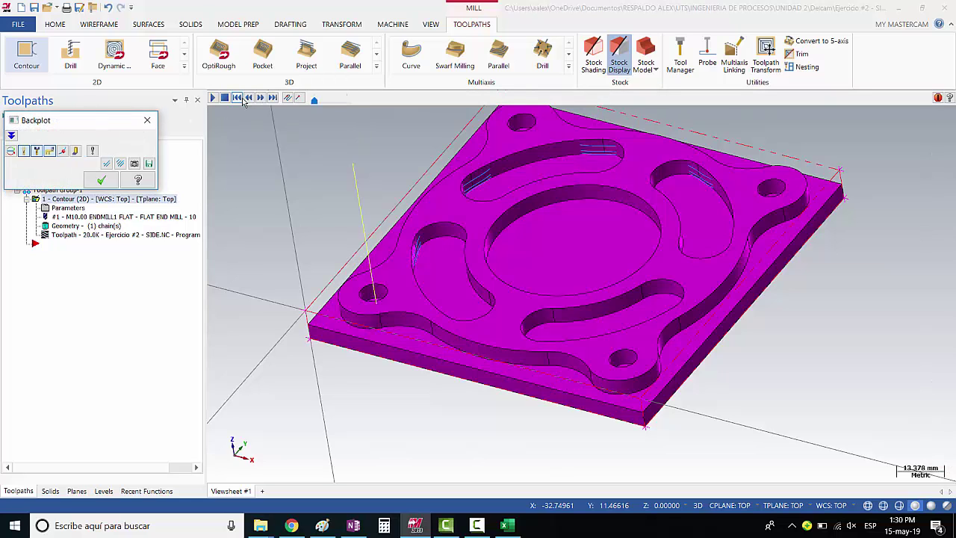
click(213, 99)
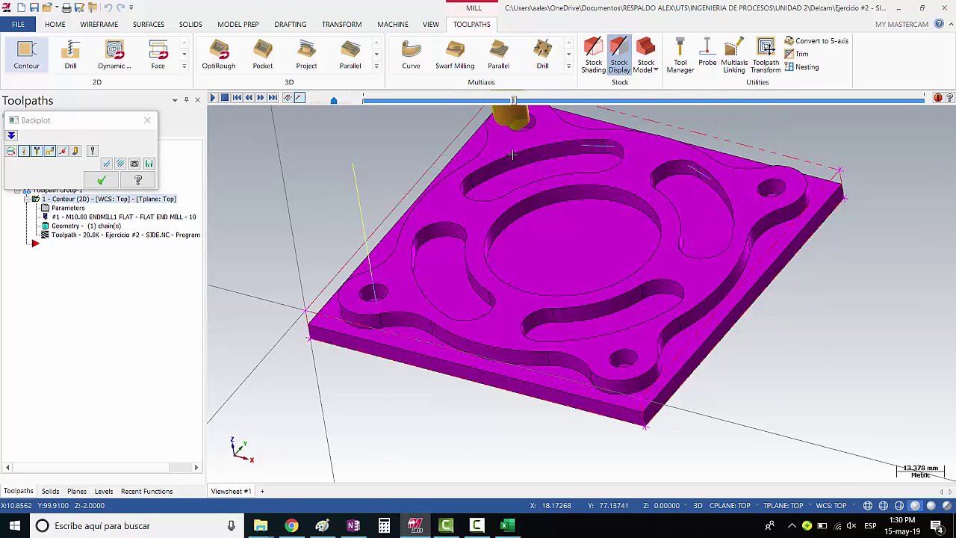
scroll(517, 200, up, 1)
scroll(517, 201, down, 1)
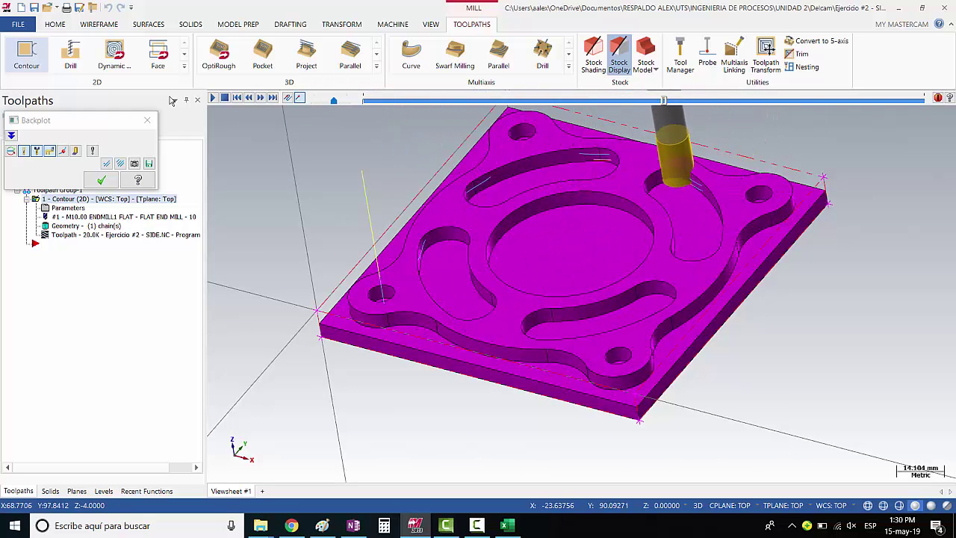
click(224, 102)
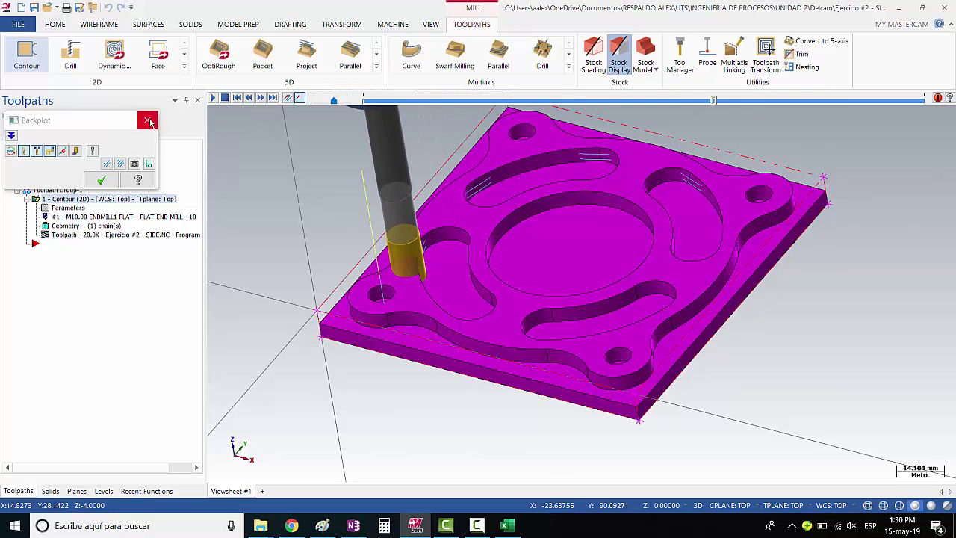
click(101, 180)
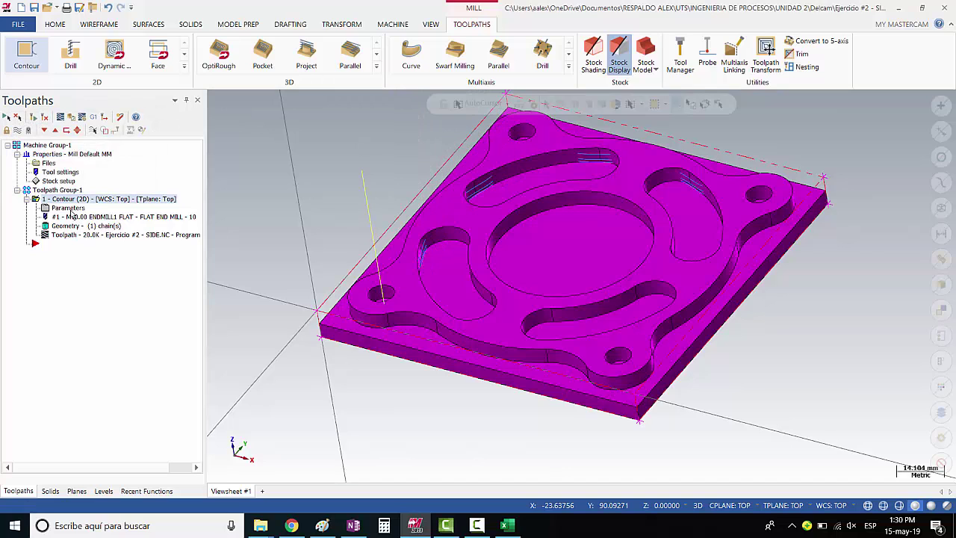
Step: Reopen the contour parameters, set compensation direction to Right, and accept
click(71, 210)
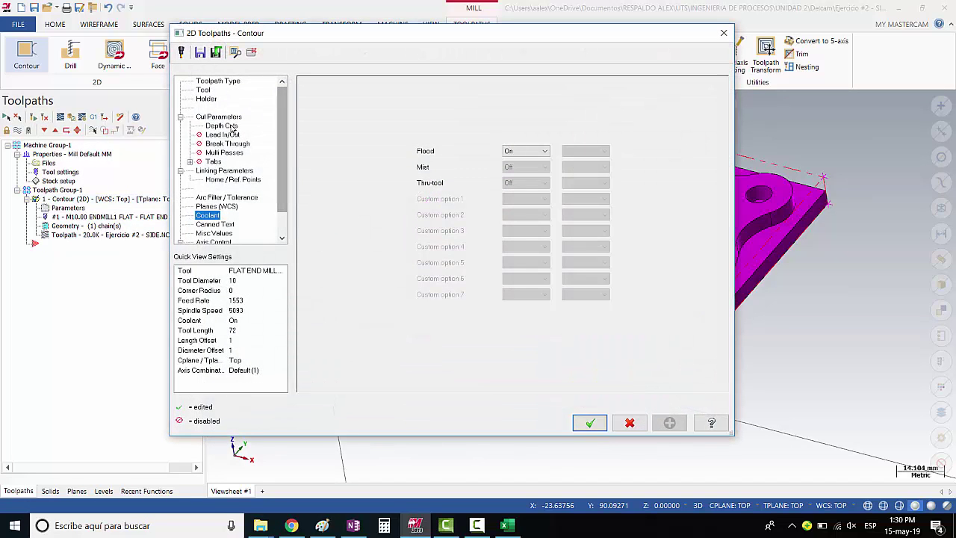
click(222, 135)
click(221, 126)
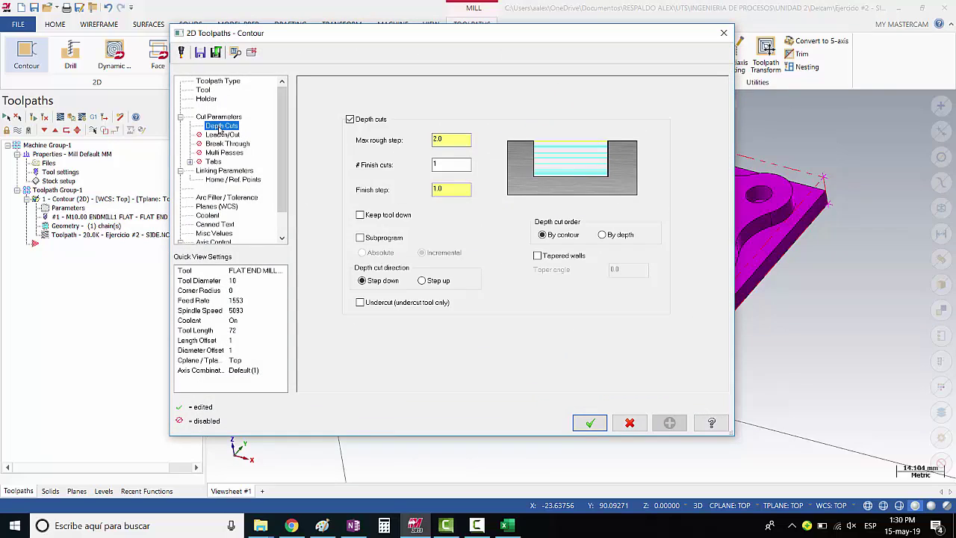
click(219, 117)
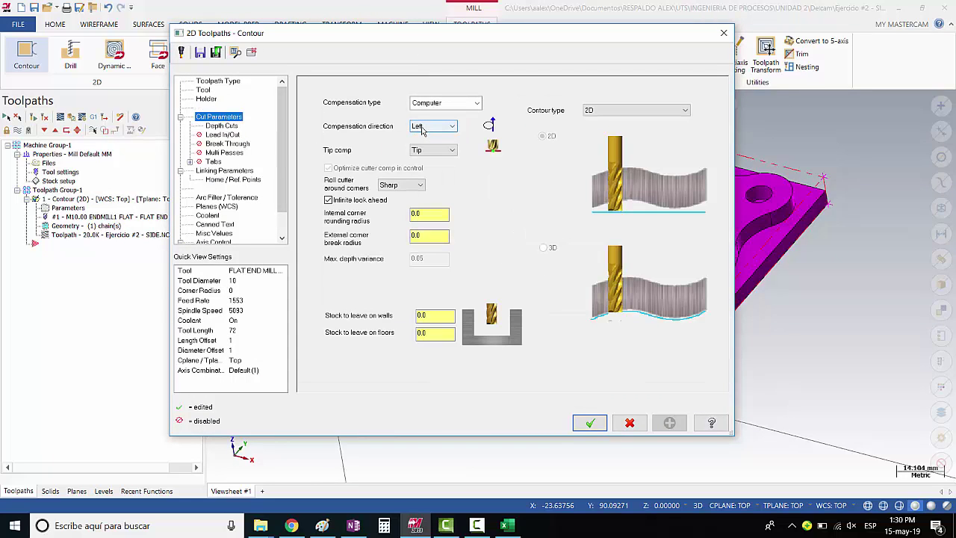
click(423, 128)
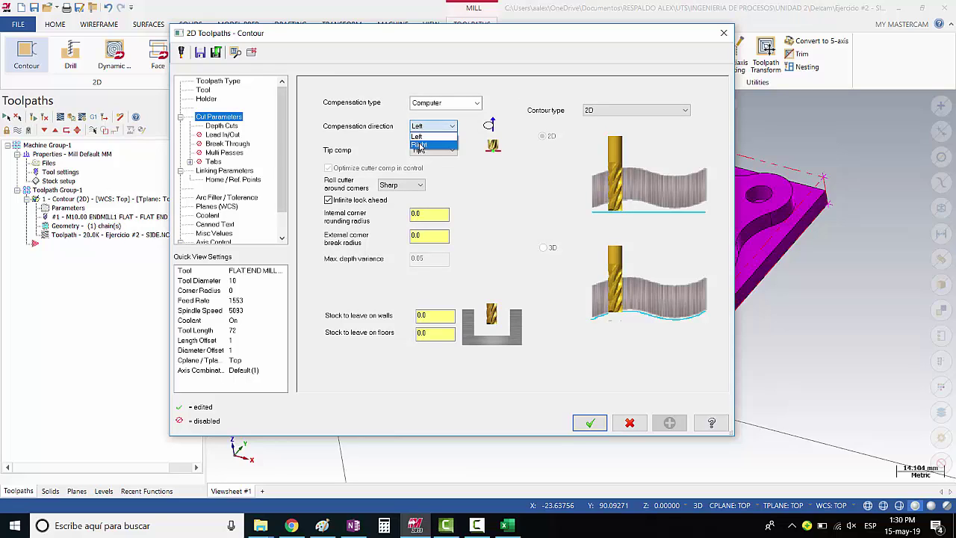
click(421, 145)
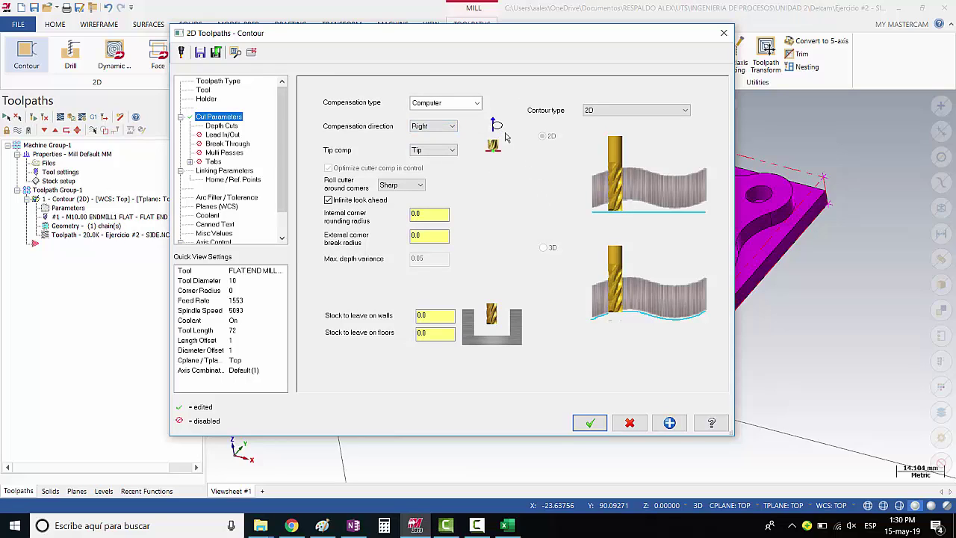
click(601, 424)
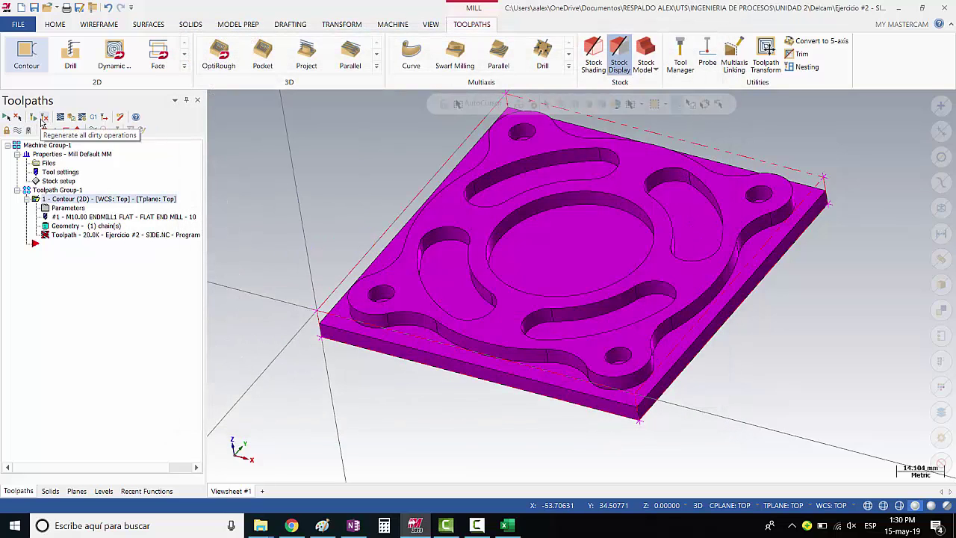
Step: Regenerate the dirty contour toolpath and replay its tool motion in Backplot
click(35, 122)
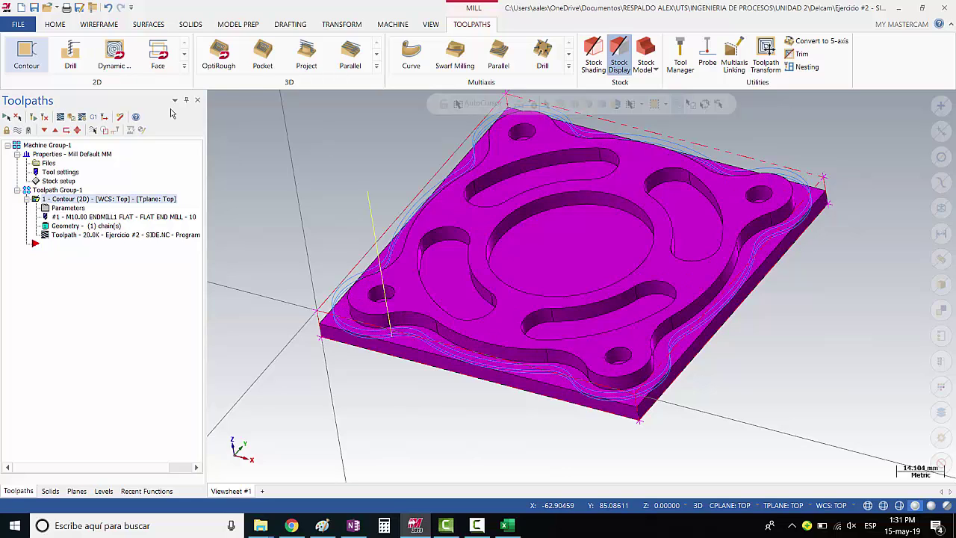
click(62, 122)
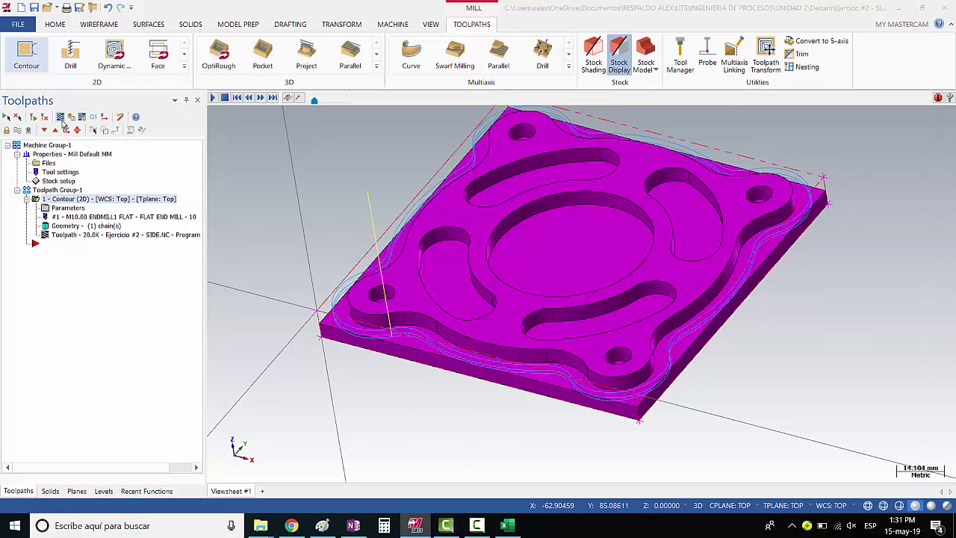
click(212, 98)
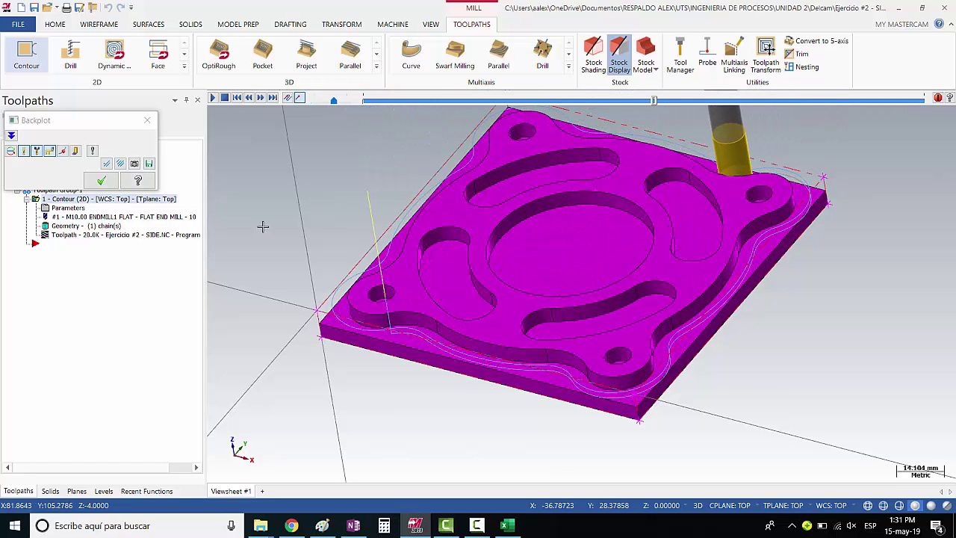
click(147, 120)
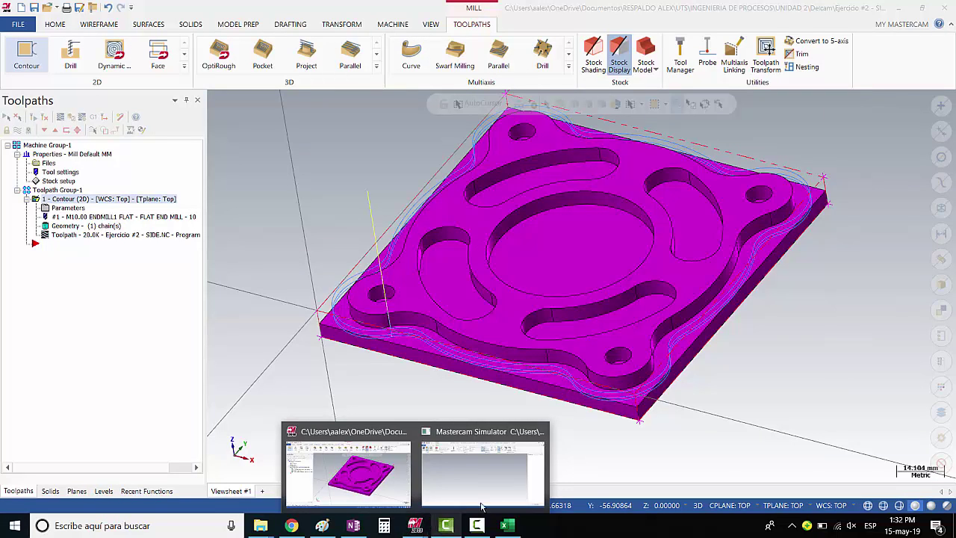
mouse_move(475, 526)
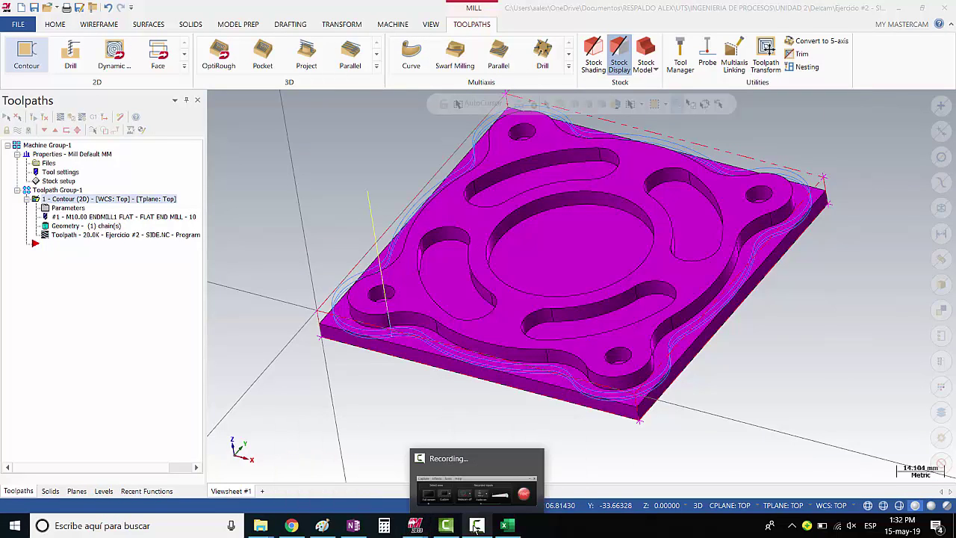
Step: Bring up Mastercam Simulator showing the uncut stock and 10 mm tool, ready to verify
click(489, 488)
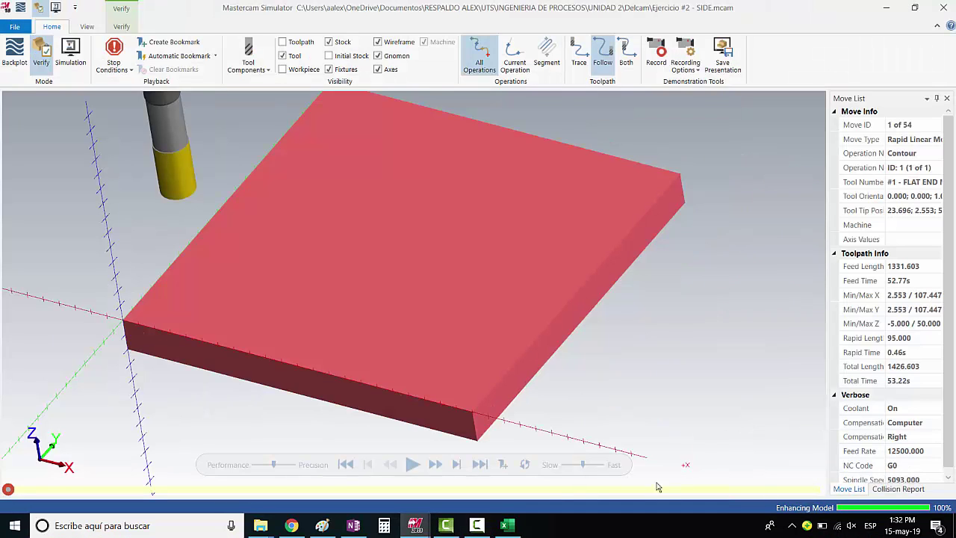
Step: Play the contour simulation through all 54 moves, then orbit to inspect the wavy profile cut
click(448, 527)
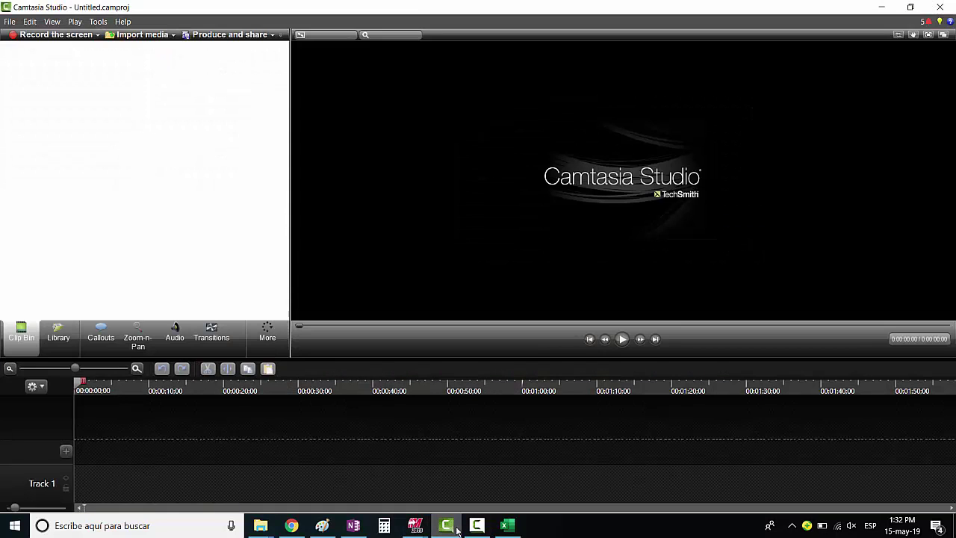
click(452, 527)
click(479, 526)
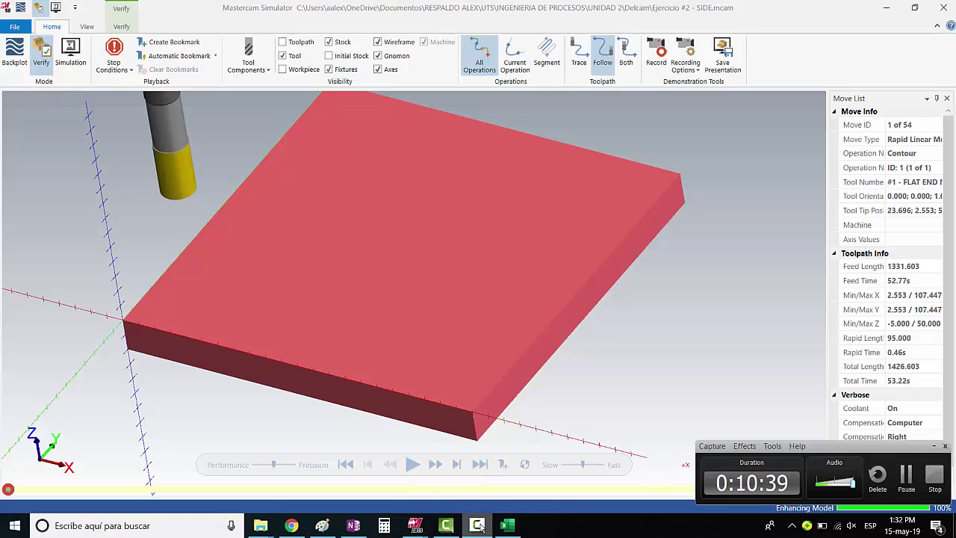
click(481, 526)
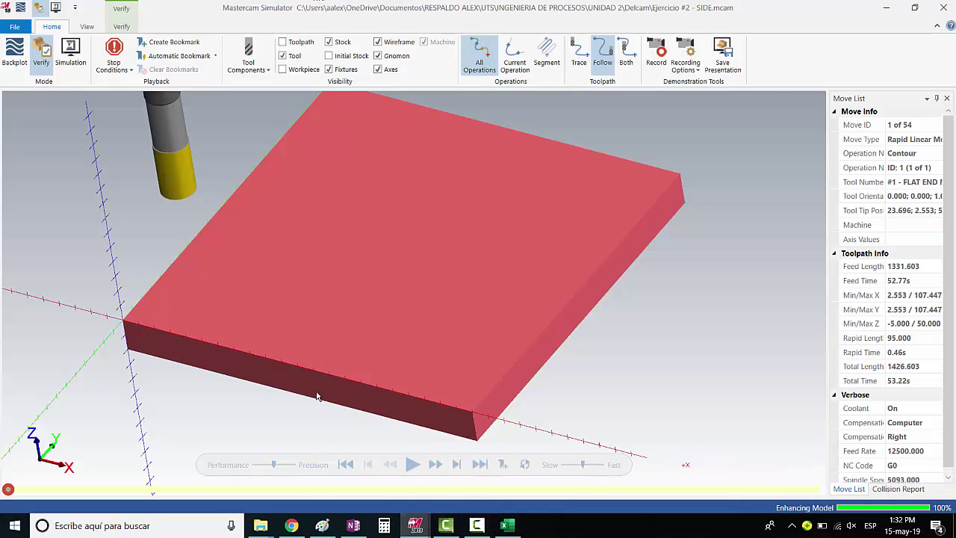
click(412, 464)
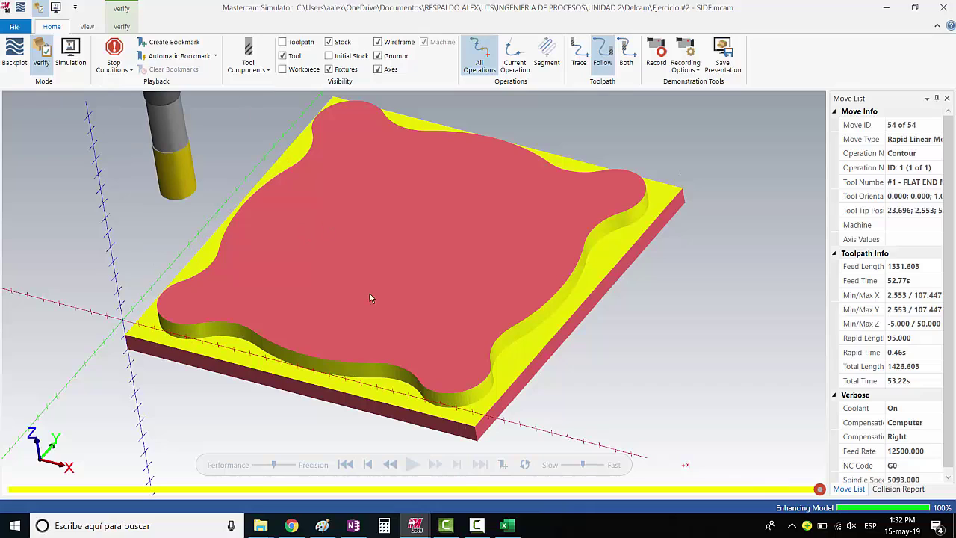
mouse_move(406, 298)
middle_down()
mouse_move(442, 263)
mouse_move(393, 274)
mouse_move(398, 297)
mouse_move(382, 301)
middle_up()
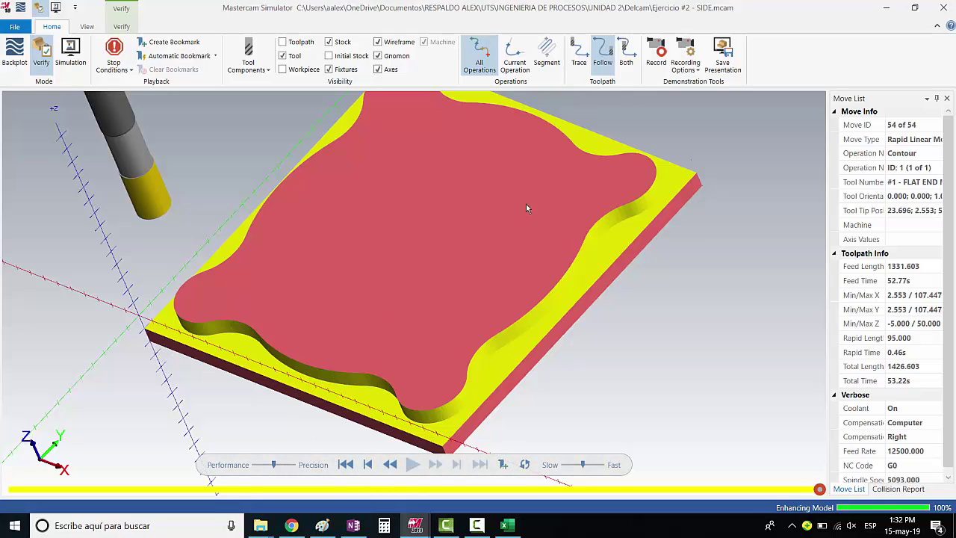
Step: Run a Verify Compare of the cut stock against the Workpiece
click(122, 27)
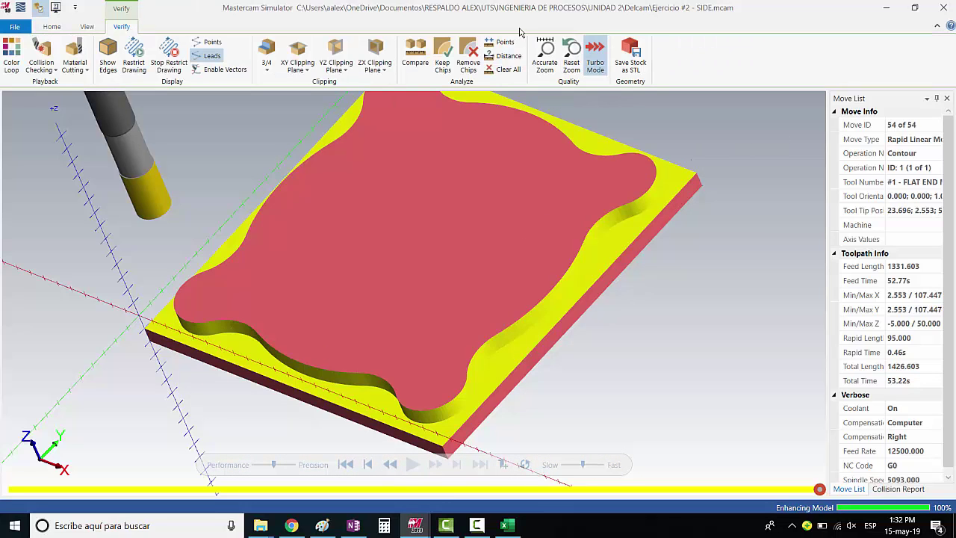
click(416, 58)
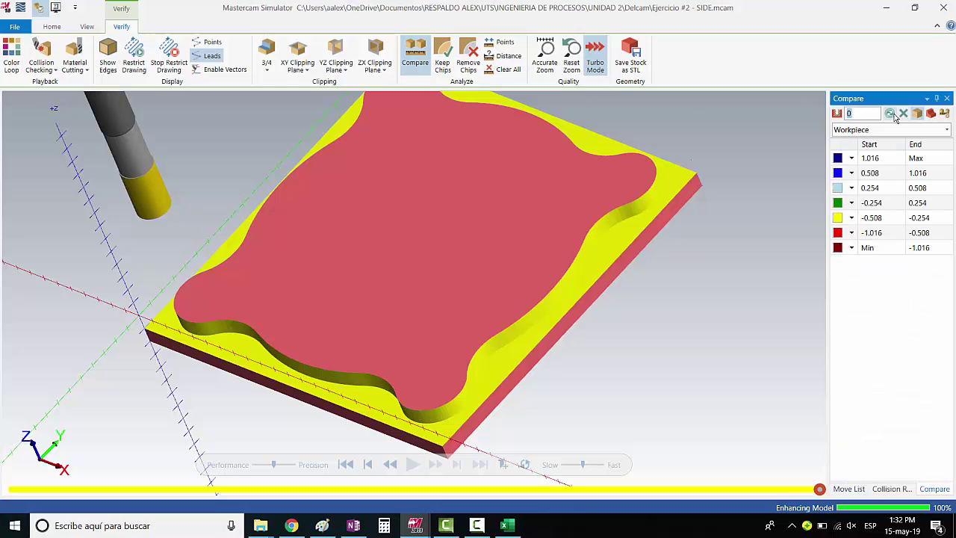
click(896, 114)
Step: Orbit and tilt the plate to inspect the deviation colours, then close the Simulator
mouse_move(411, 307)
middle_down()
mouse_move(425, 294)
mouse_move(423, 279)
mouse_move(418, 309)
middle_up()
middle_drag(412, 348, 410, 345)
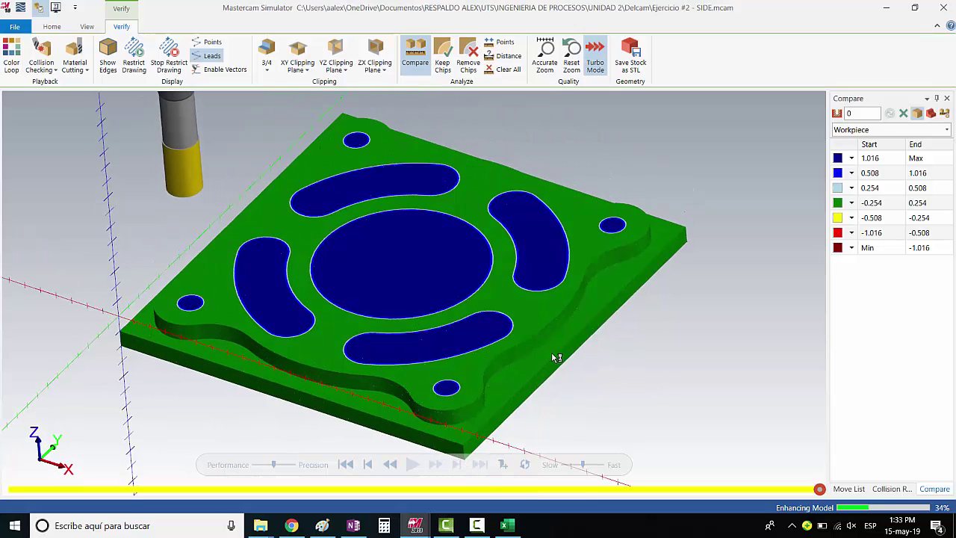
middle_drag(555, 384, 538, 316)
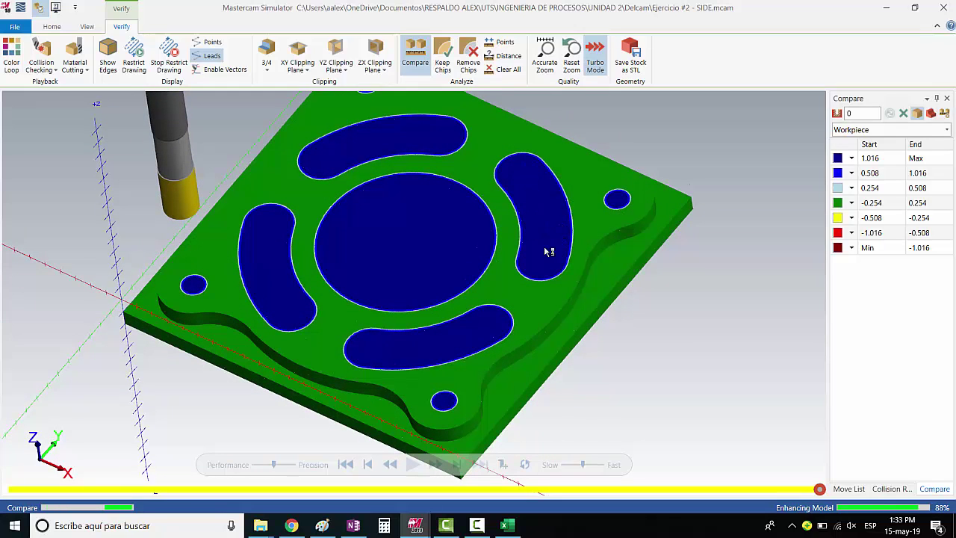
mouse_move(537, 335)
middle_down()
mouse_move(528, 294)
mouse_move(527, 322)
middle_up()
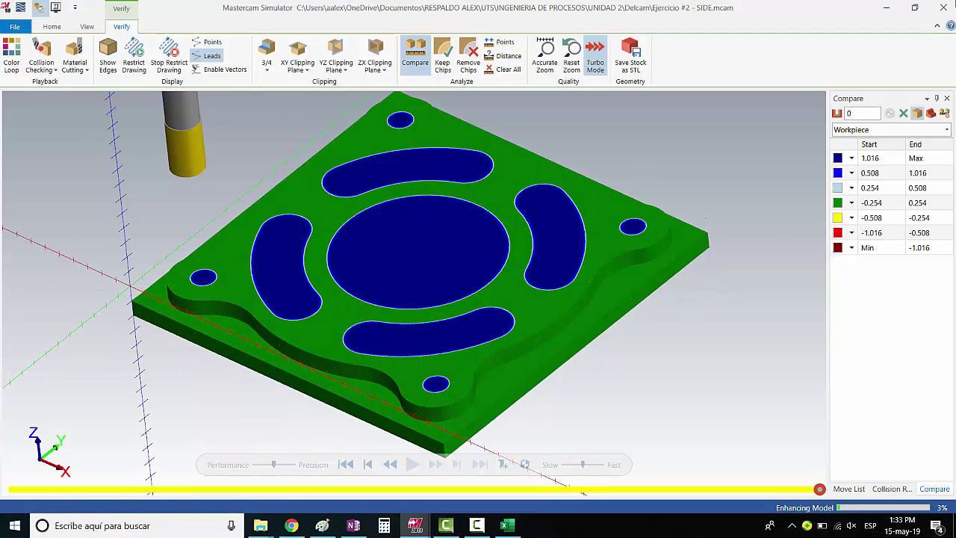
click(943, 9)
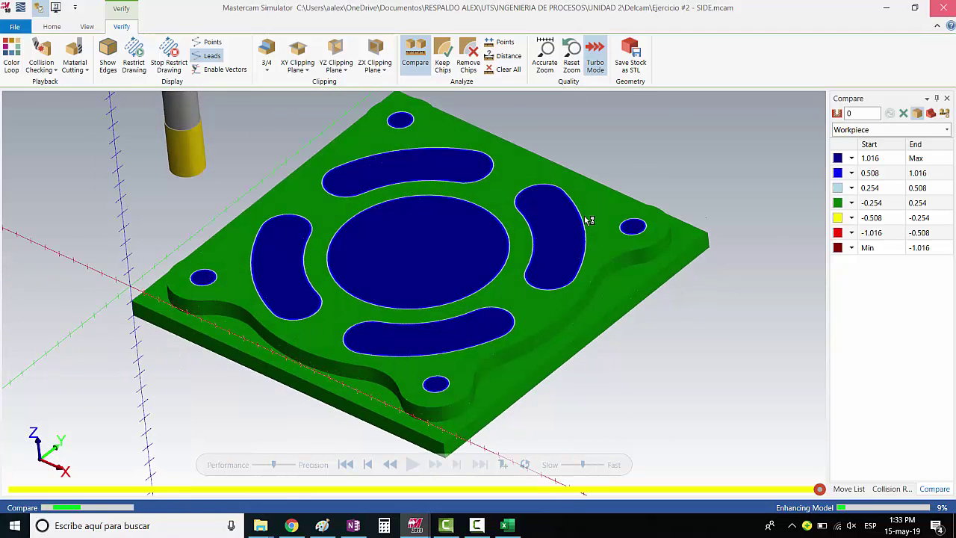